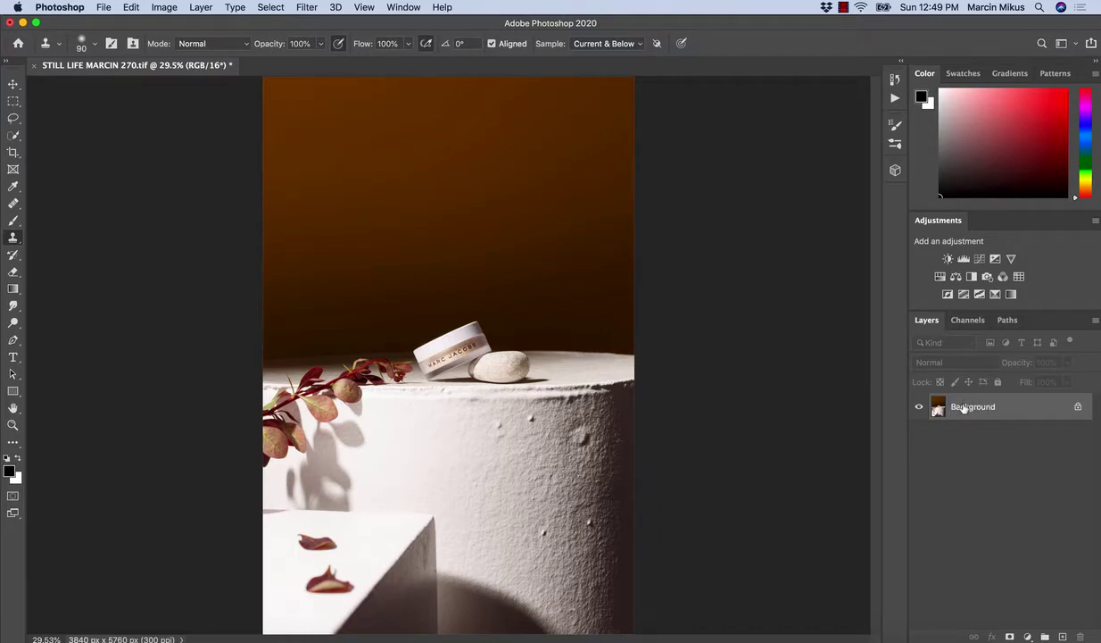
# Step: Add a new empty layer above the Background and name it clean
pyautogui.press('z')
pyautogui.moveTo(511, 437); pyautogui.dragTo(607, 451)
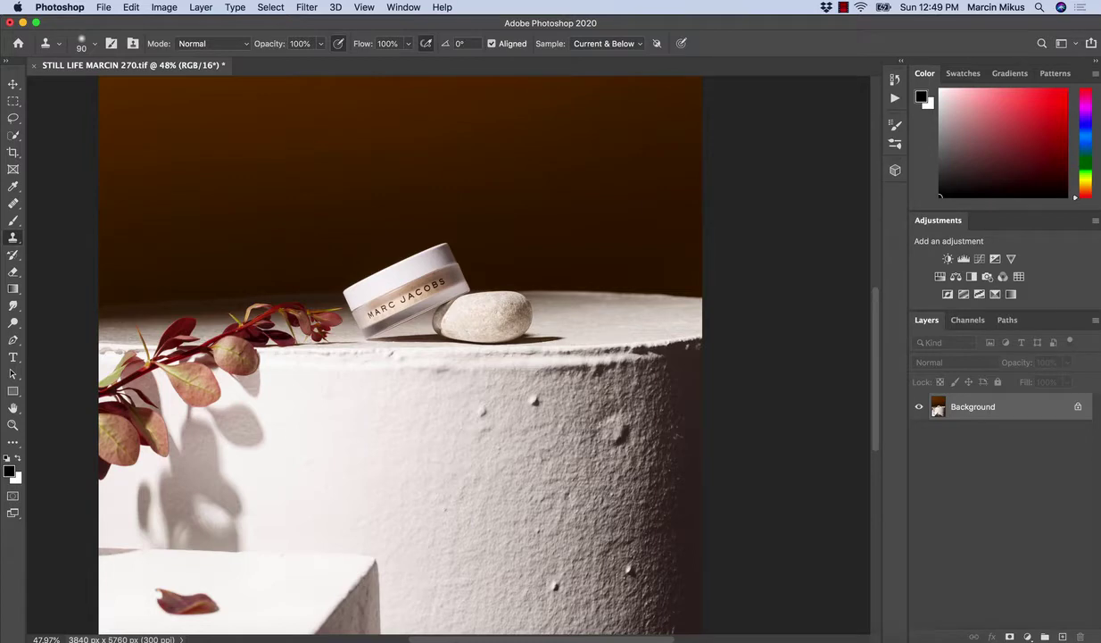
pyautogui.click(1061, 635)
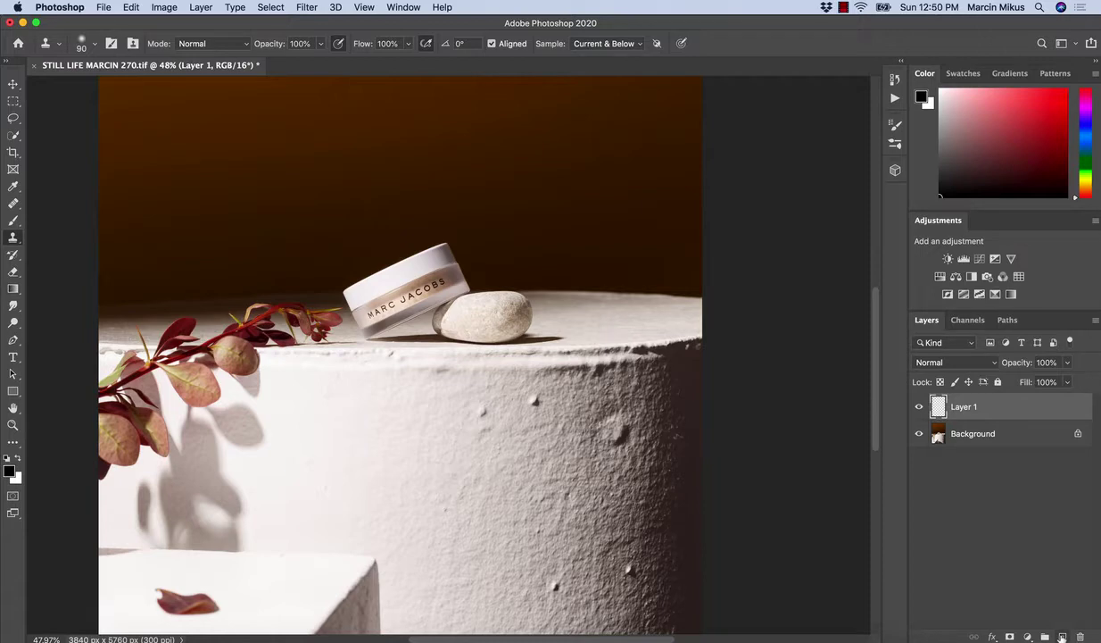
pyautogui.doubleClick(962, 406)
pyautogui.write('clean')
pyautogui.press('Return')
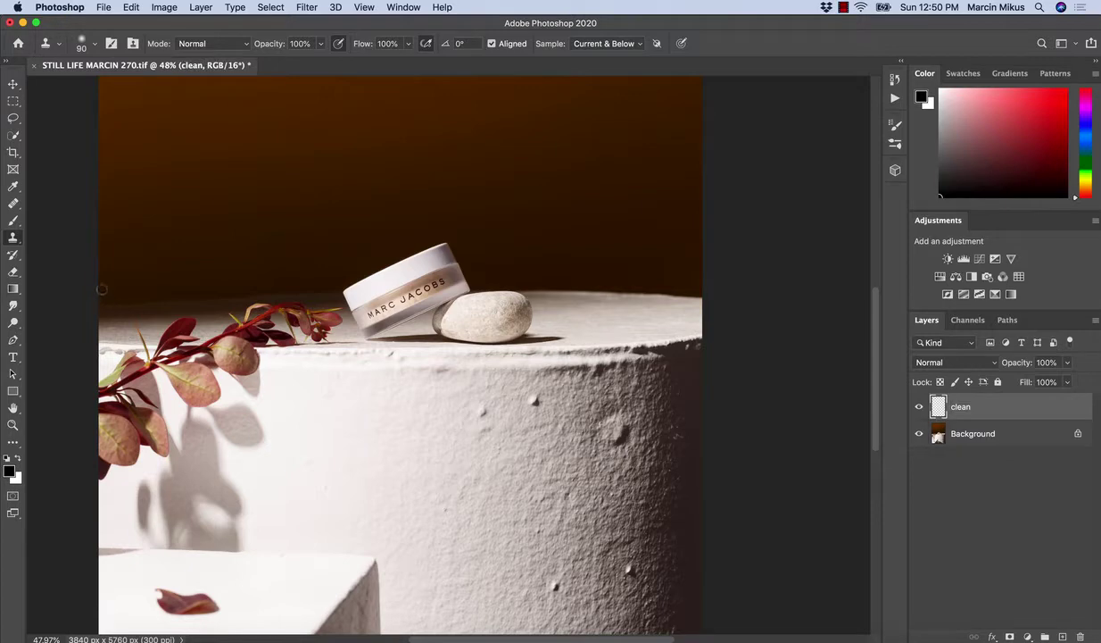
# Step: Activate the Healing Brush tool and set it to sample Current & Below
pyautogui.click(13, 204)
pyautogui.rightClick(14, 207)
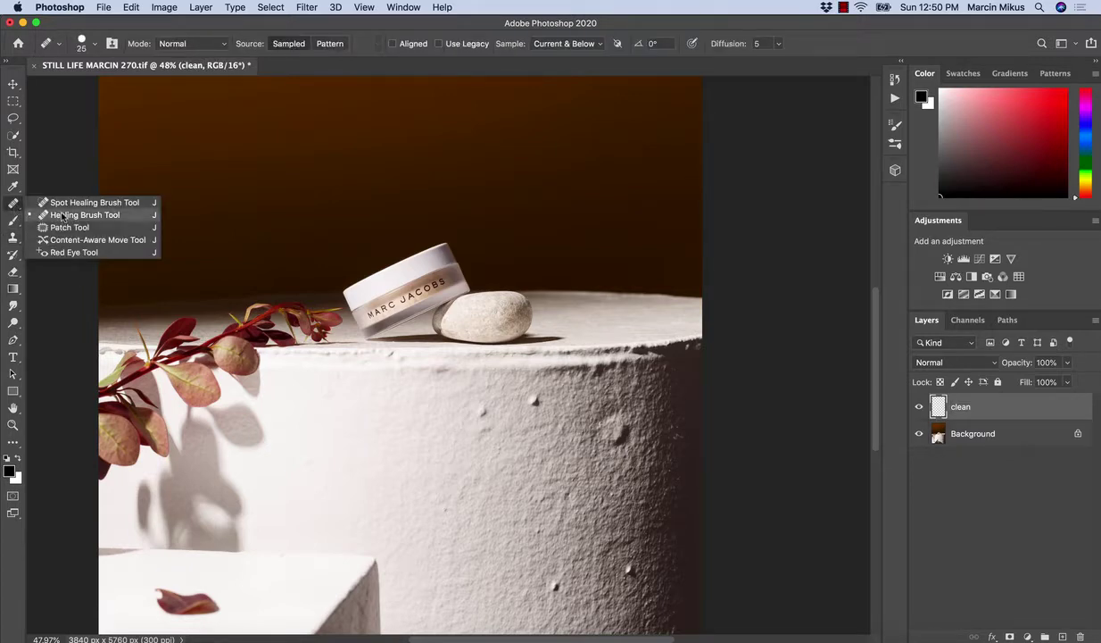
pyautogui.click(13, 238)
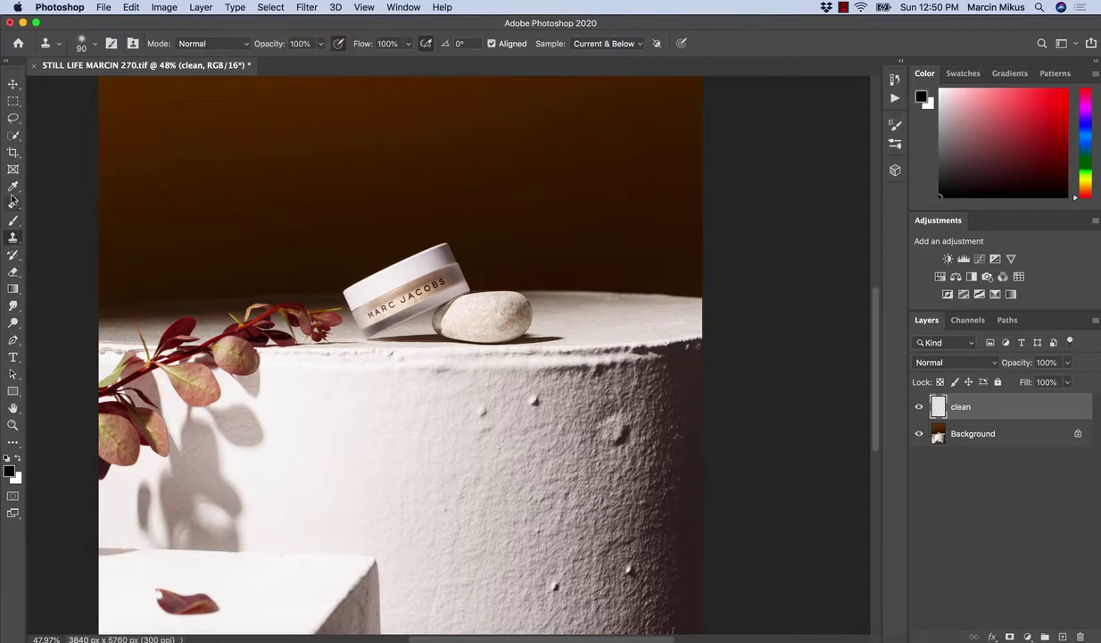
pyautogui.click(13, 204)
pyautogui.rightClick(14, 203)
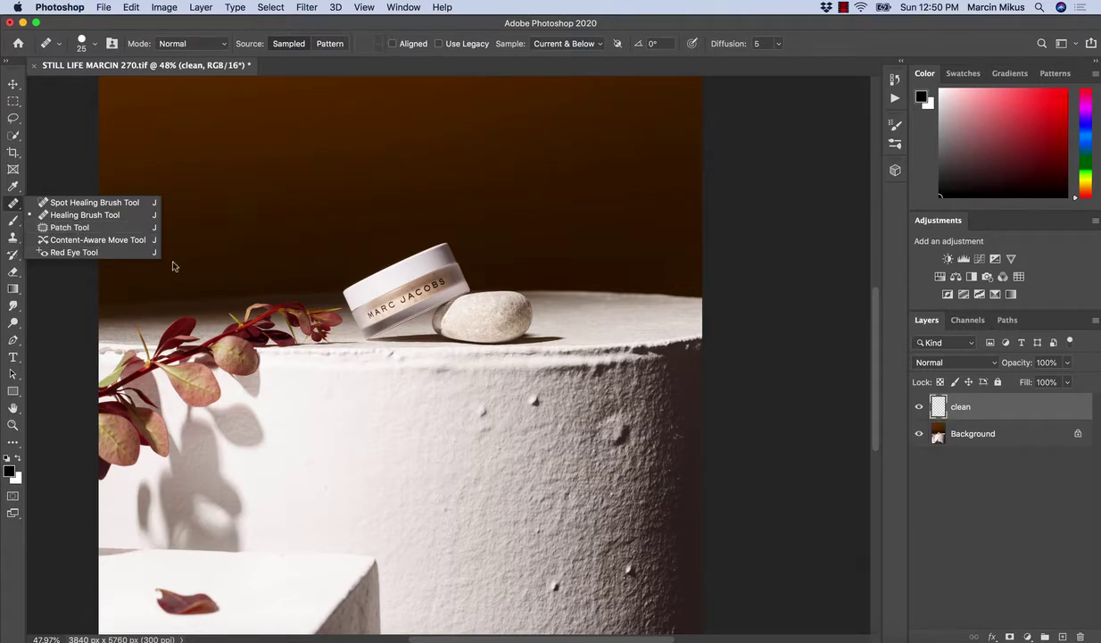
pyautogui.click(83, 216)
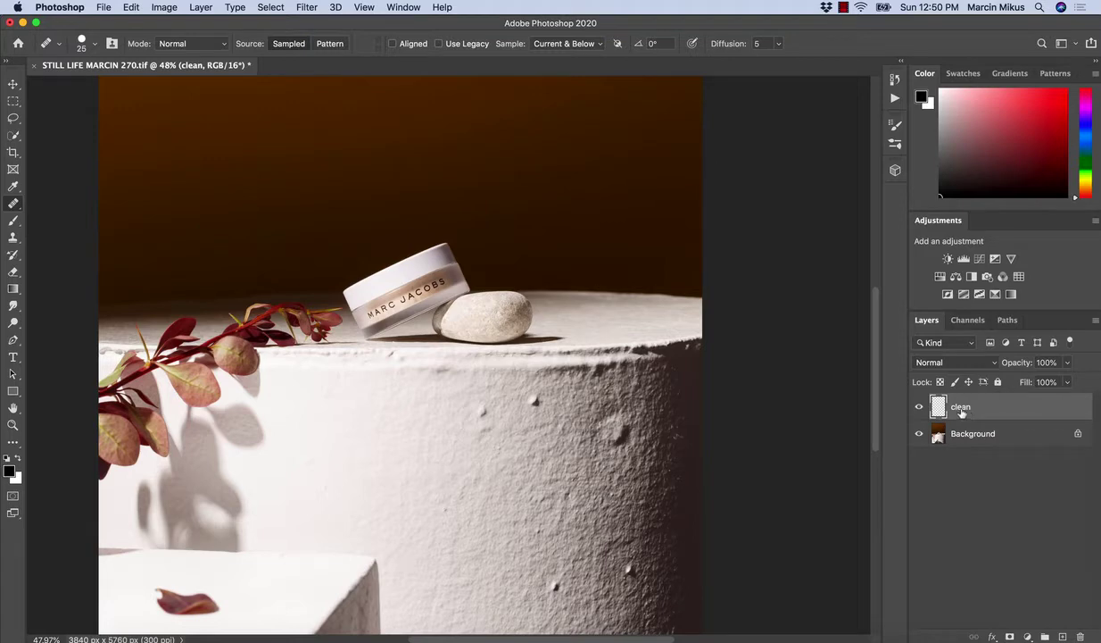
pyautogui.click(532, 45)
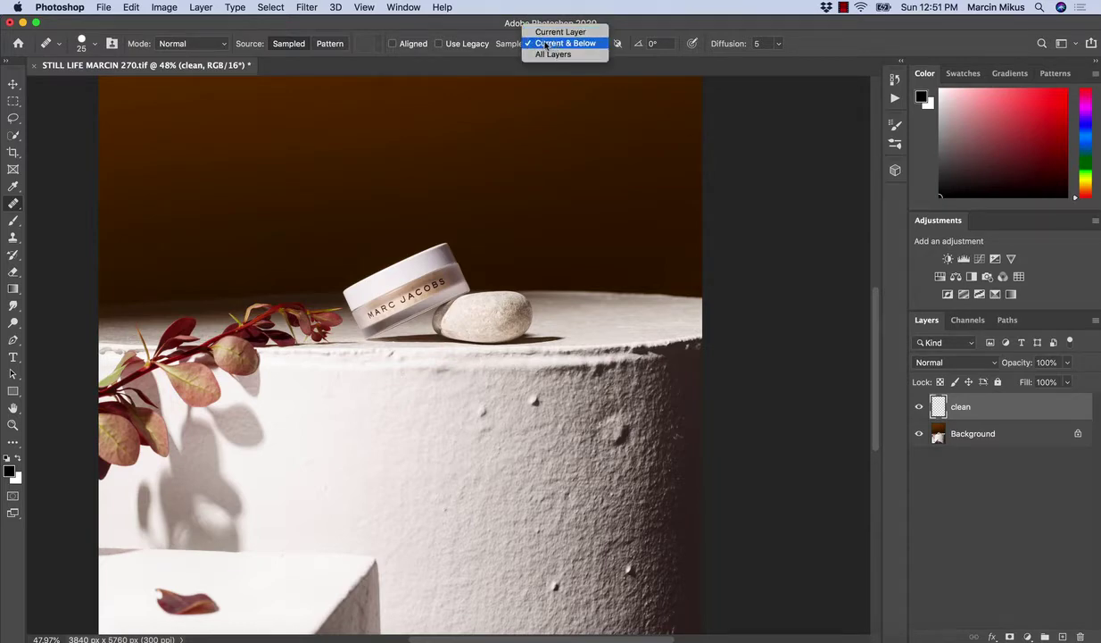
pyautogui.click(549, 45)
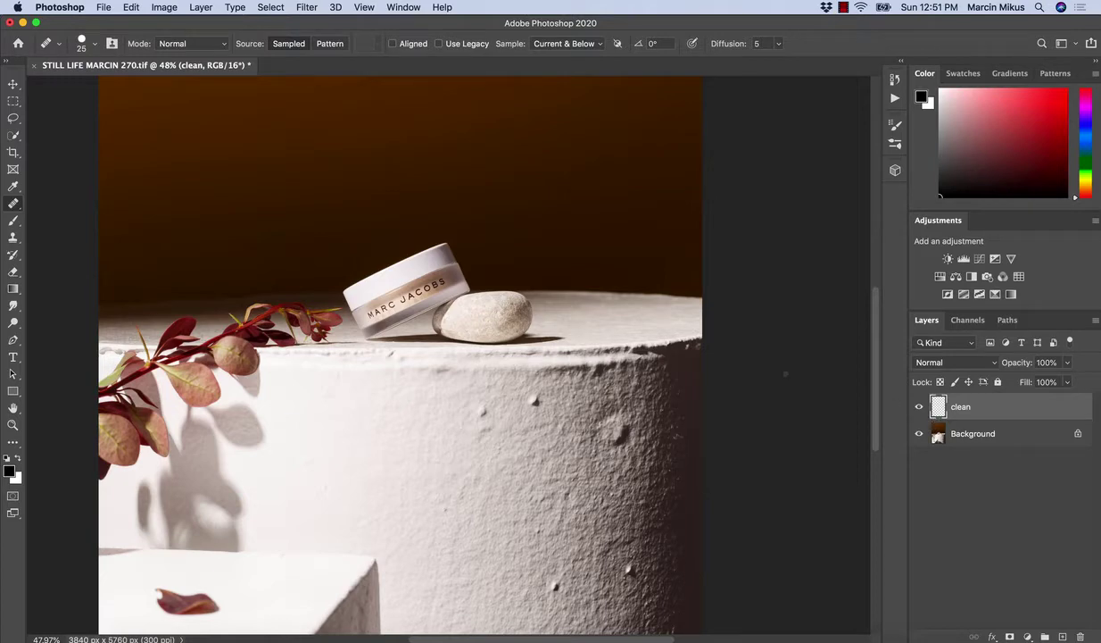
# Step: Switch to the Patch tool, hide the clean layer and duplicate the Background layer to patch on
pyautogui.click(13, 237)
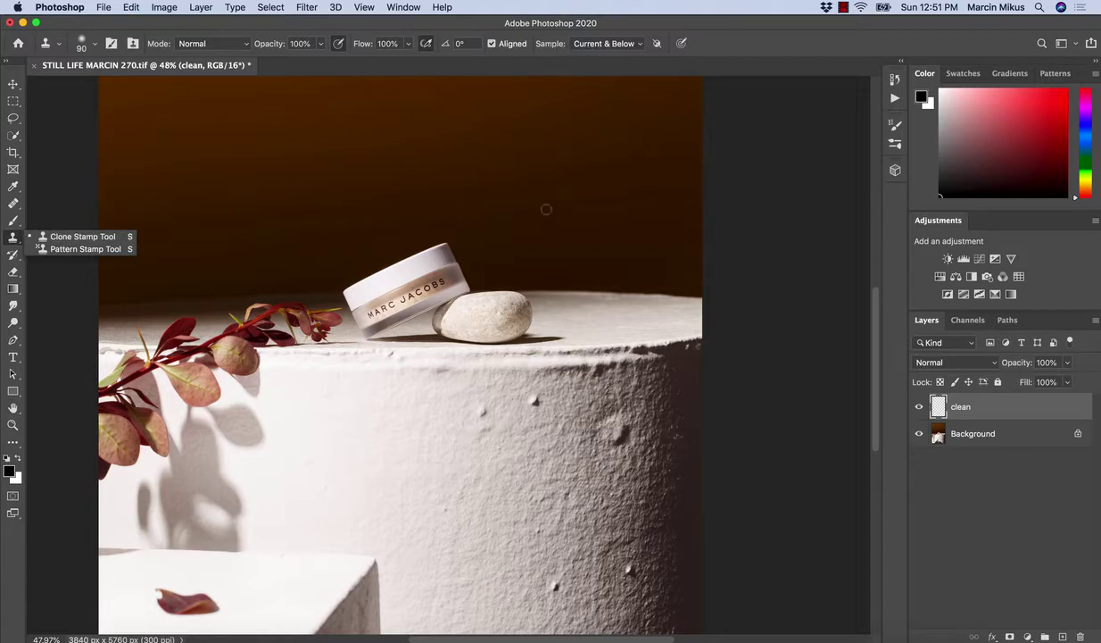
pyautogui.click(14, 204)
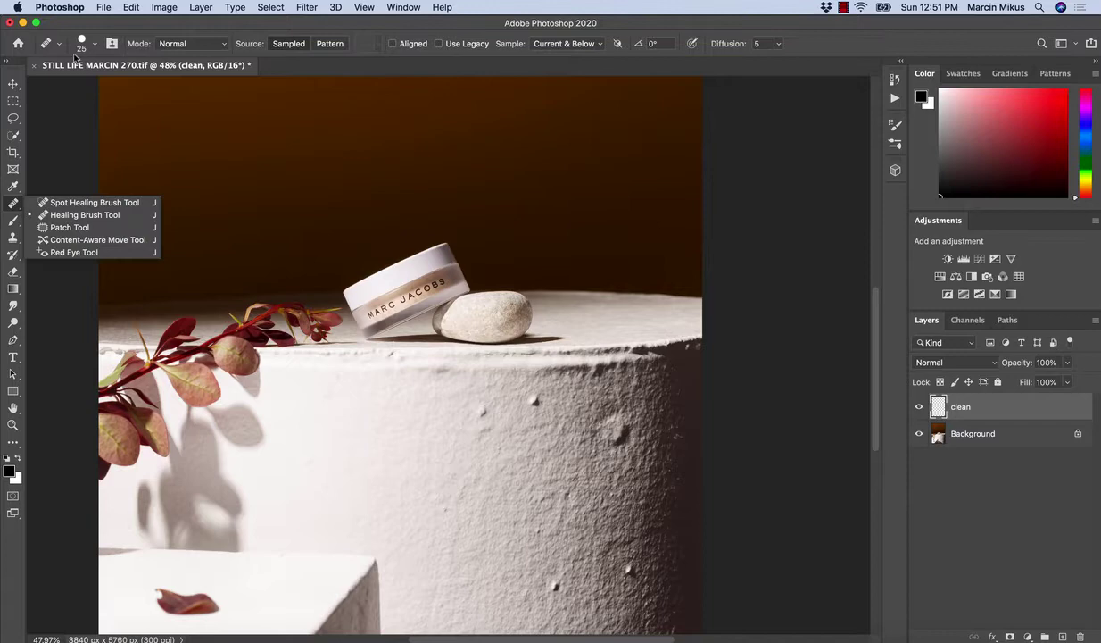
pyautogui.click(80, 226)
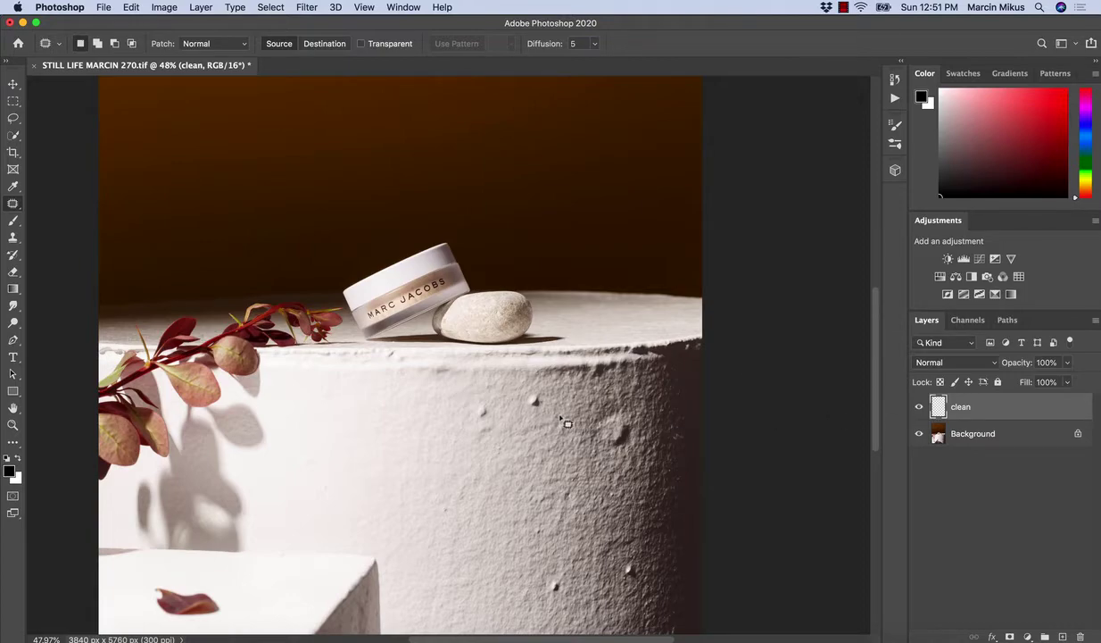
pyautogui.press('z')
pyautogui.moveTo(534, 413); pyautogui.dragTo(562, 415)
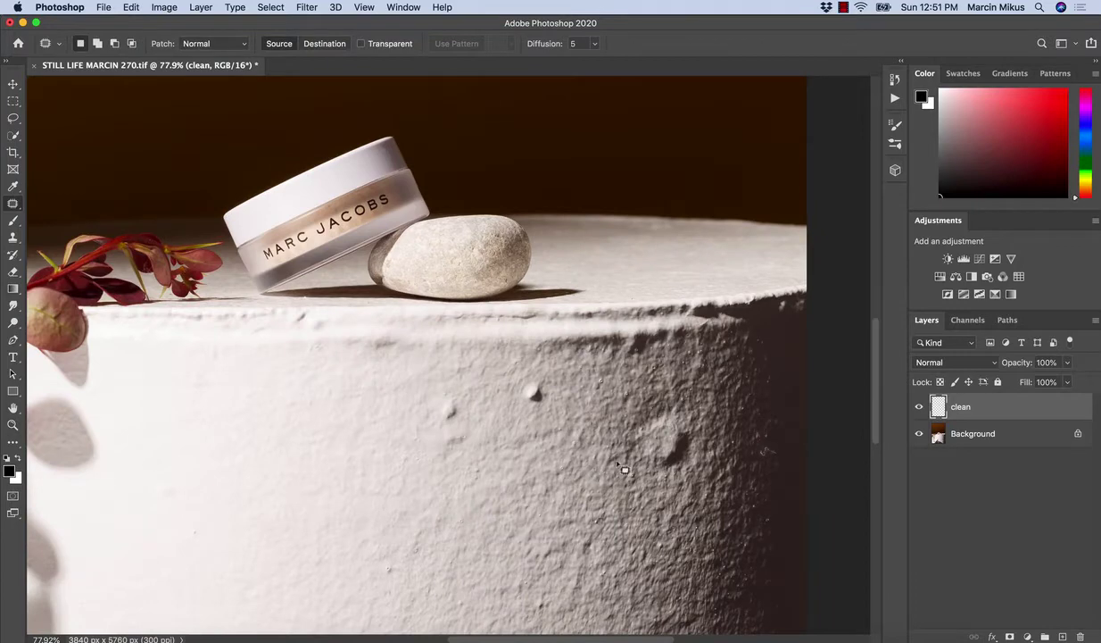
pyautogui.click(918, 407)
pyautogui.click(982, 434)
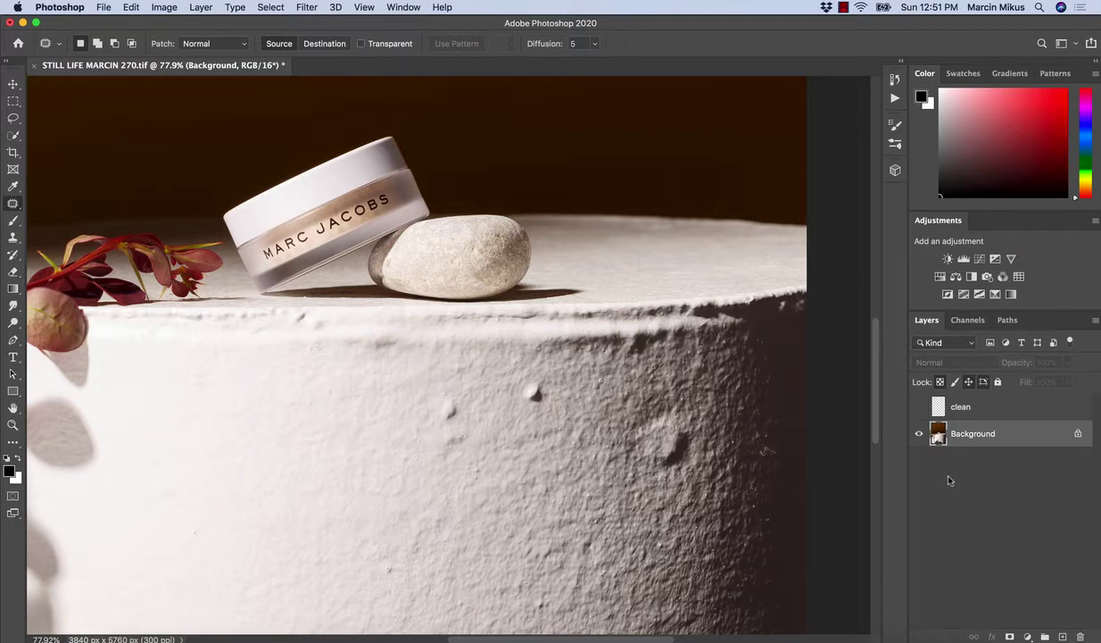
pyautogui.press('super+j')
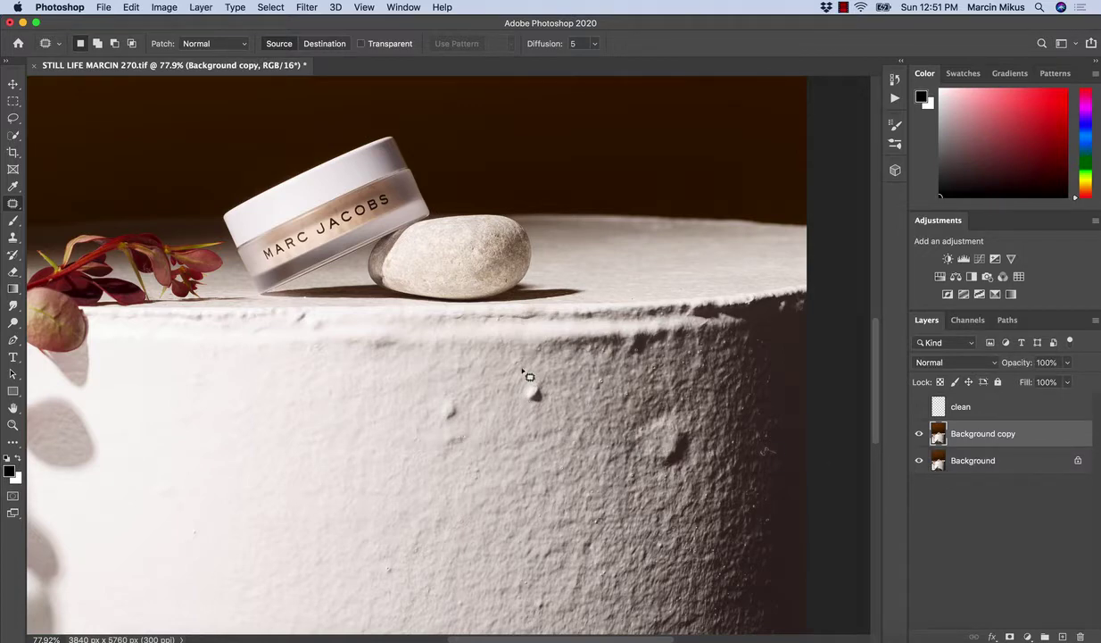
# Step: Patch the small bump below the stone with the plaster texture beneath it and clear the selection
pyautogui.moveTo(525, 373)
pyautogui.mouseDown()
pyautogui.moveTo(528, 422)
pyautogui.moveTo(549, 420)
pyautogui.moveTo(559, 397)
pyautogui.moveTo(545, 373)
pyautogui.moveTo(540, 468)
pyautogui.mouseUp()
pyautogui.press('super+d')
pyautogui.press('z')
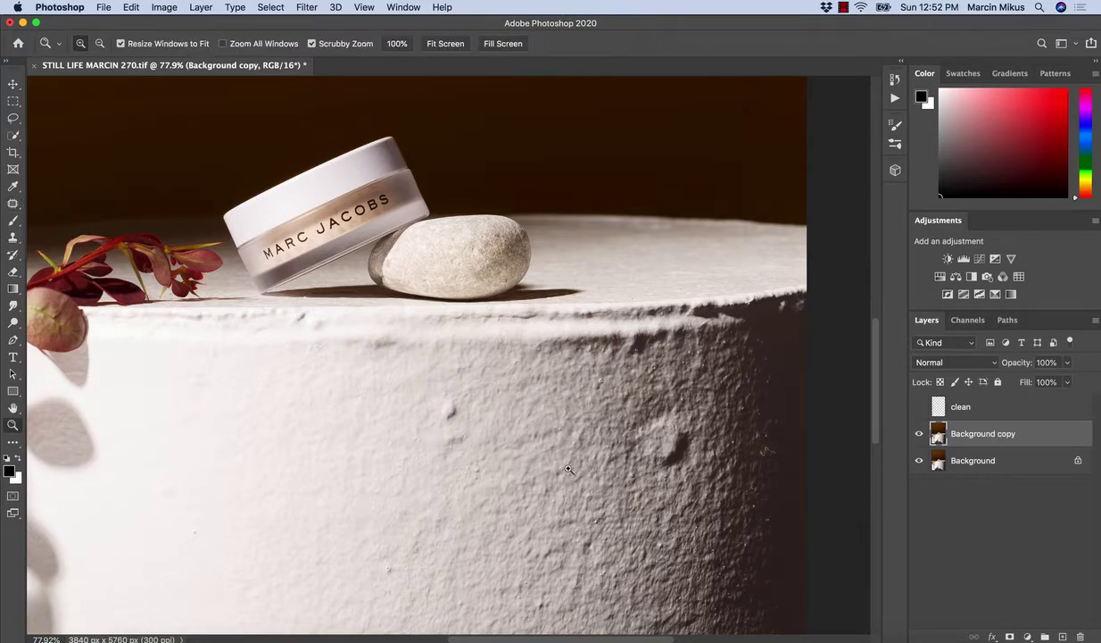
pyautogui.moveTo(561, 470); pyautogui.dragTo(522, 469)
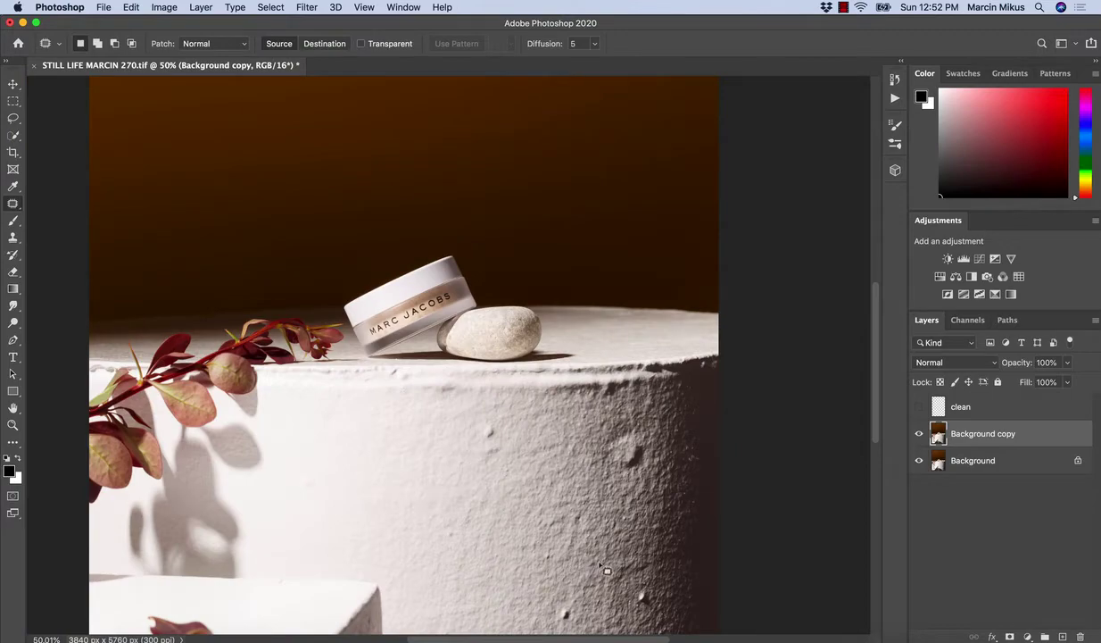
# Step: Delete the Background copy layer, and show and select the clean layer again
pyautogui.press('BackSpace')
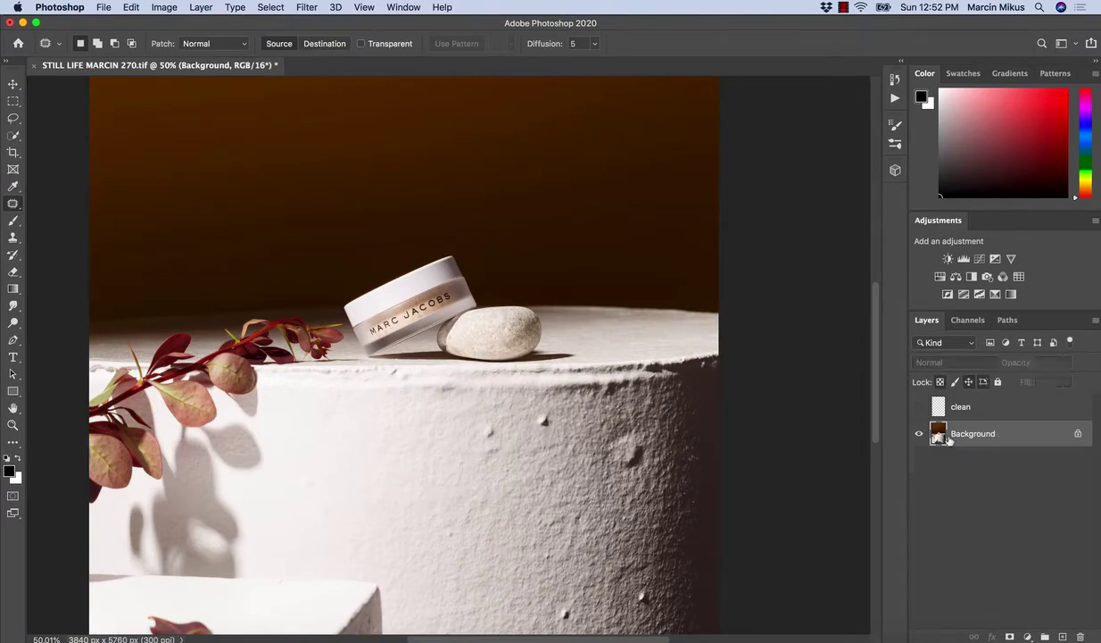
pyautogui.press('z')
pyautogui.moveTo(489, 467); pyautogui.dragTo(535, 464)
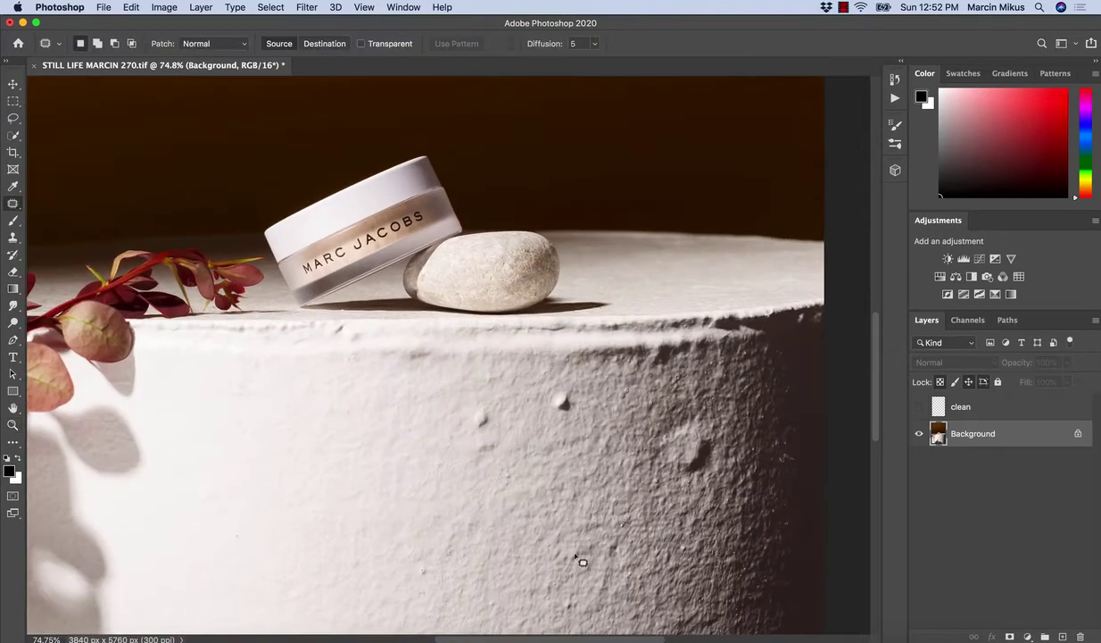
pyautogui.click(919, 407)
pyautogui.click(961, 406)
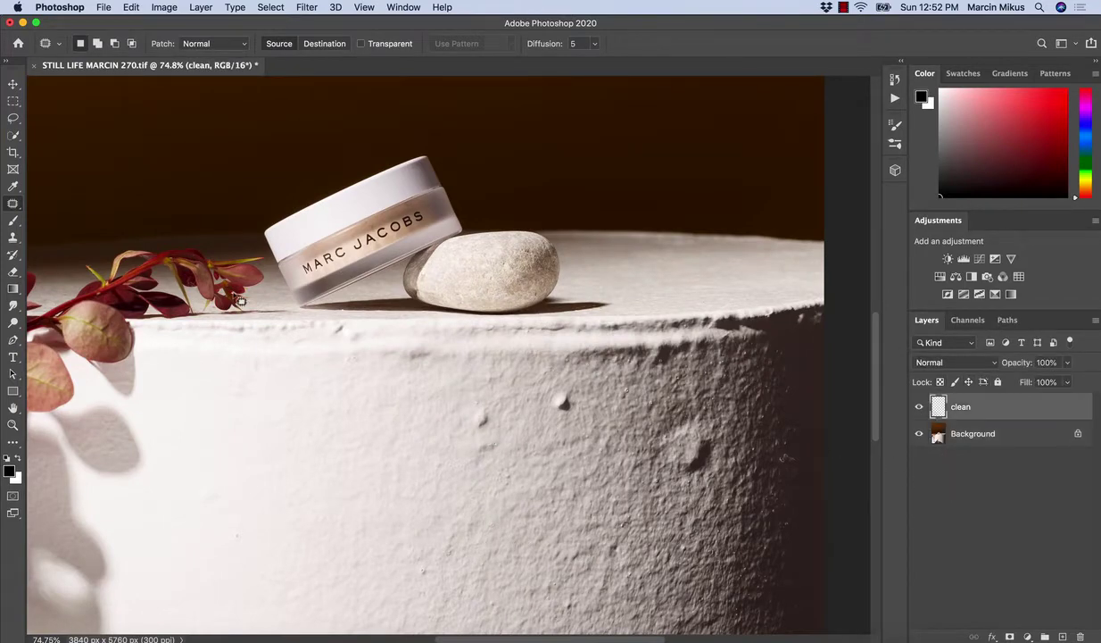
# Step: Switch back to the Healing Brush and enlarge its brush size to 60 px
pyautogui.click(13, 204)
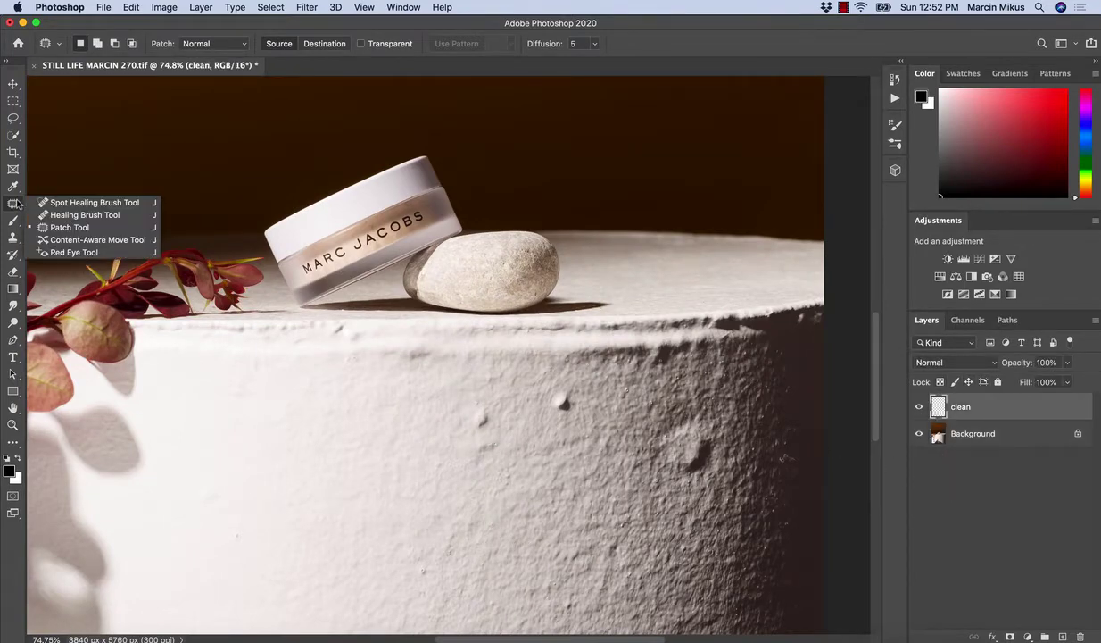
pyautogui.click(63, 214)
pyautogui.press('z')
pyautogui.moveTo(571, 464); pyautogui.dragTo(624, 464)
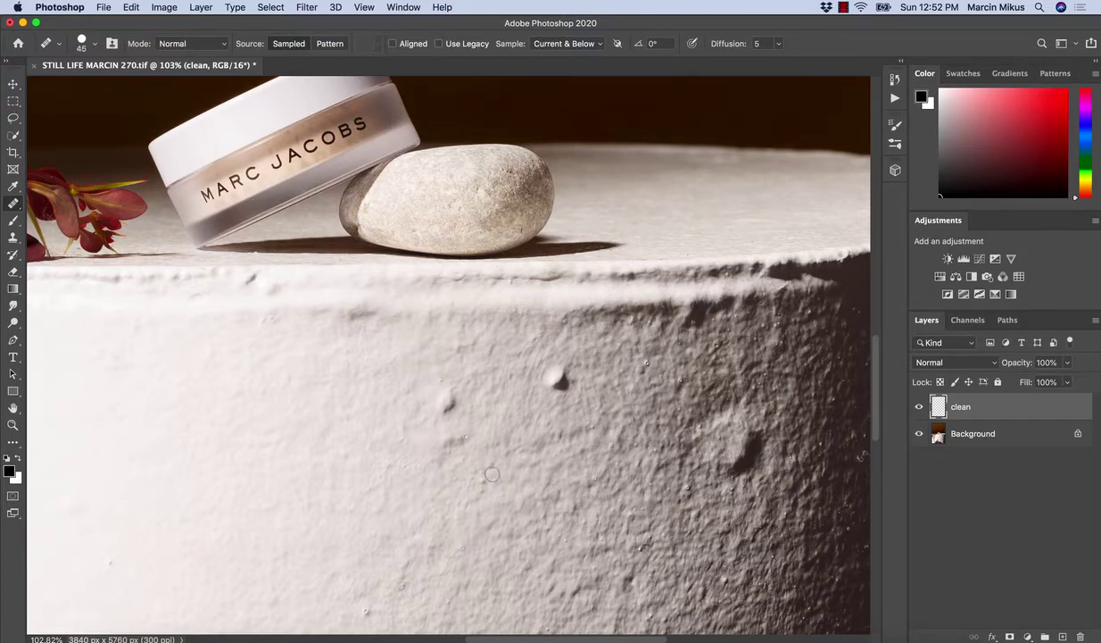
pyautogui.press(']')
pyautogui.click(93, 47)
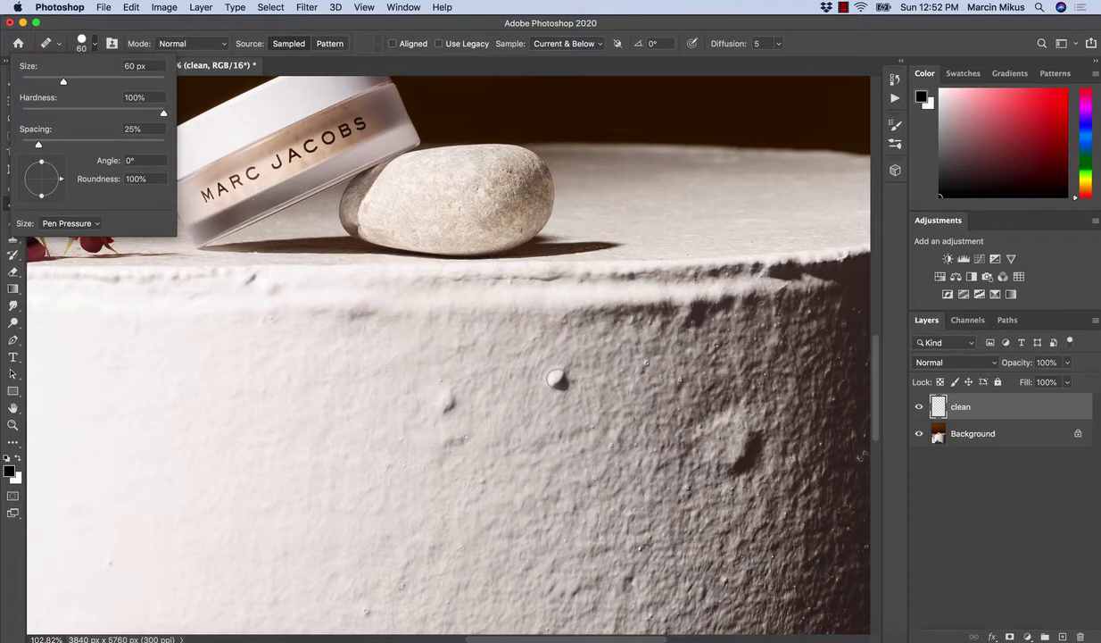
pyautogui.click(516, 463)
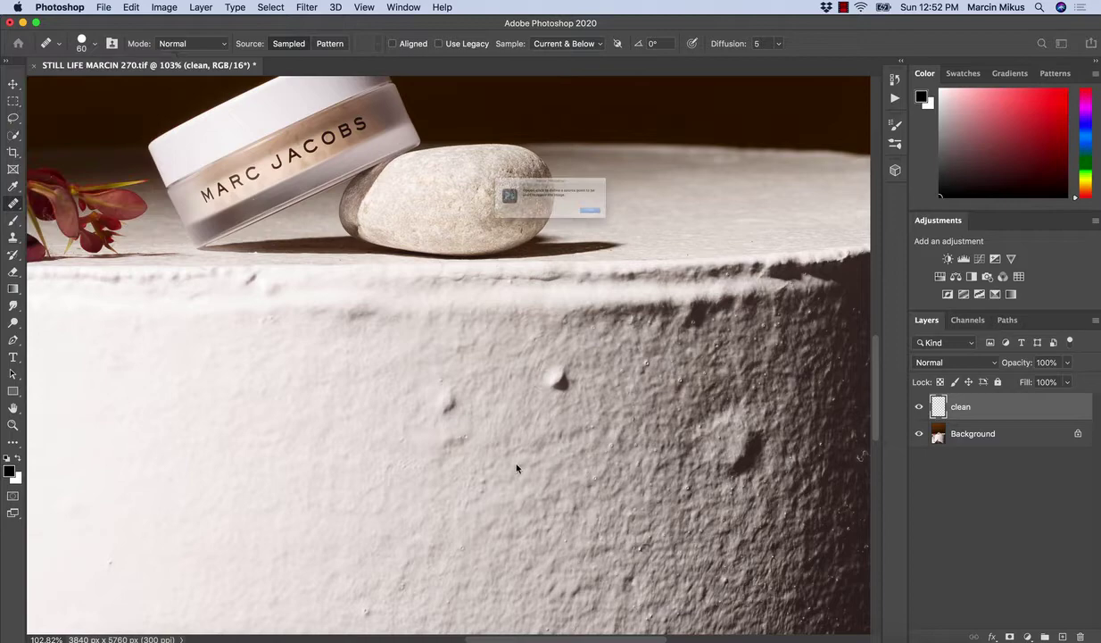
pyautogui.click(648, 230)
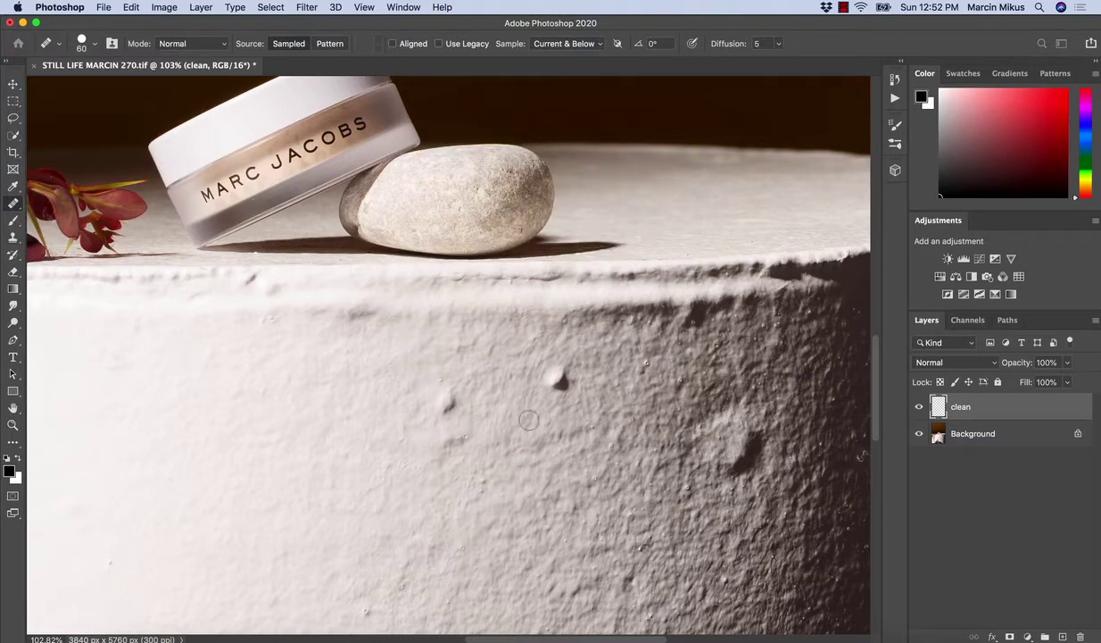
# Step: Heal the small bump below the stone with a 175 px brush, sampling the clean plaster just beneath it
pyautogui.press(']')
pyautogui.press(']')
pyautogui.press(']')
pyautogui.press(']')
pyautogui.press(']')
pyautogui.press(']')
pyautogui.press(']')
pyautogui.keyDown('alt'); pyautogui.click(552, 445); pyautogui.keyUp('alt')
pyautogui.click(556, 375)
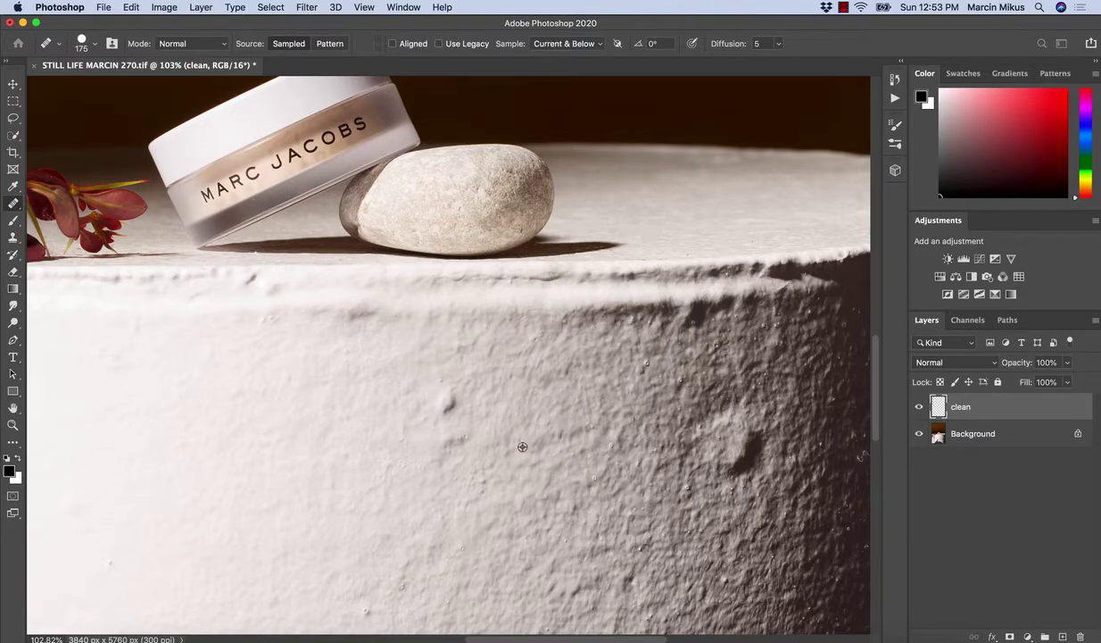
# Step: Try Healing Brush dabs of sampled plaster texture on the smooth, brightly lit part of the cylinder
pyautogui.moveTo(280, 437); pyautogui.dragTo(294, 445)
pyautogui.click(282, 489)
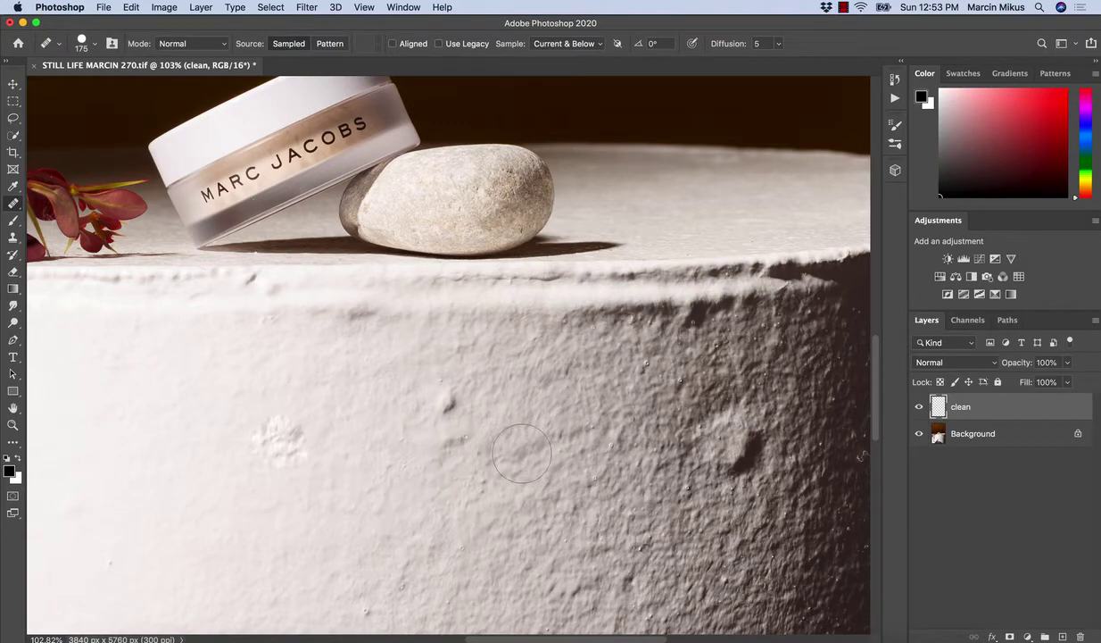
pyautogui.click(342, 470)
pyautogui.click(295, 504)
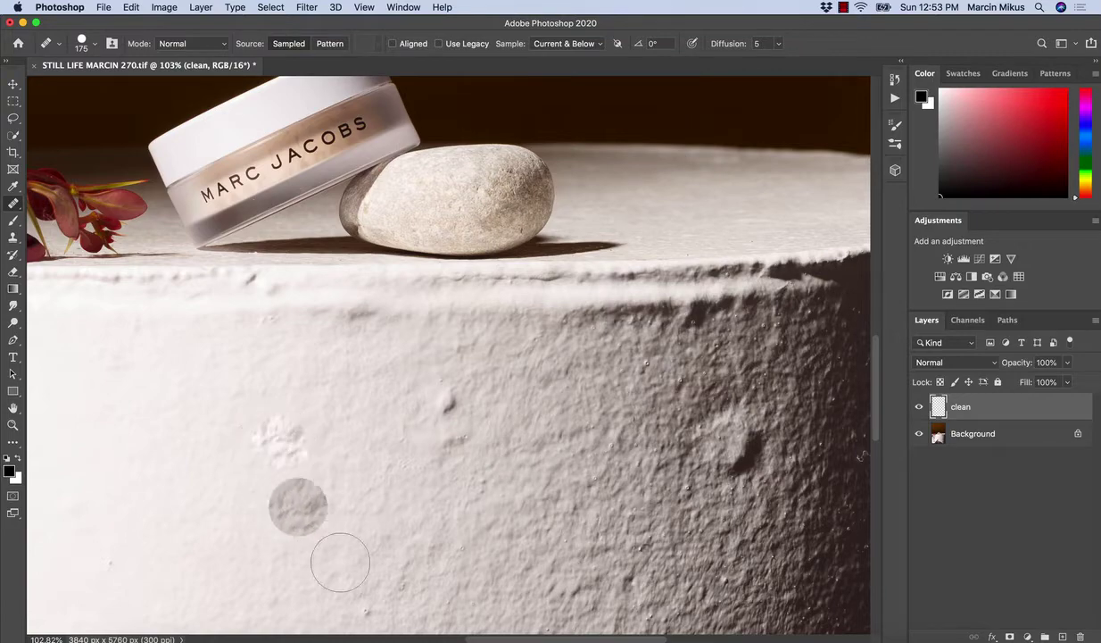
pyautogui.click(366, 561)
pyautogui.click(261, 440)
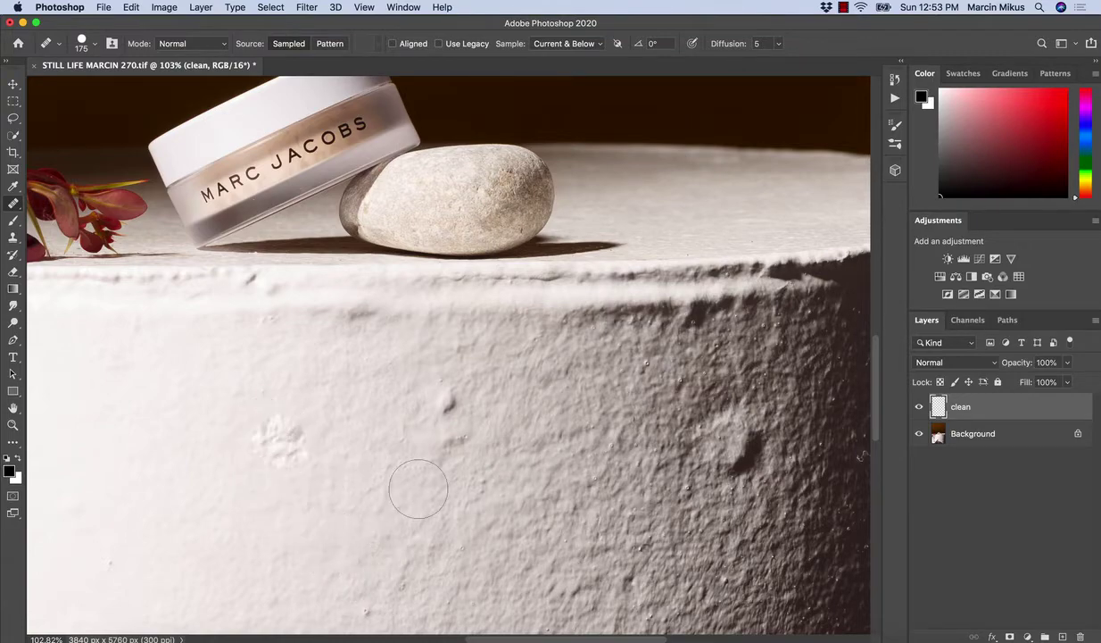
pyautogui.click(282, 434)
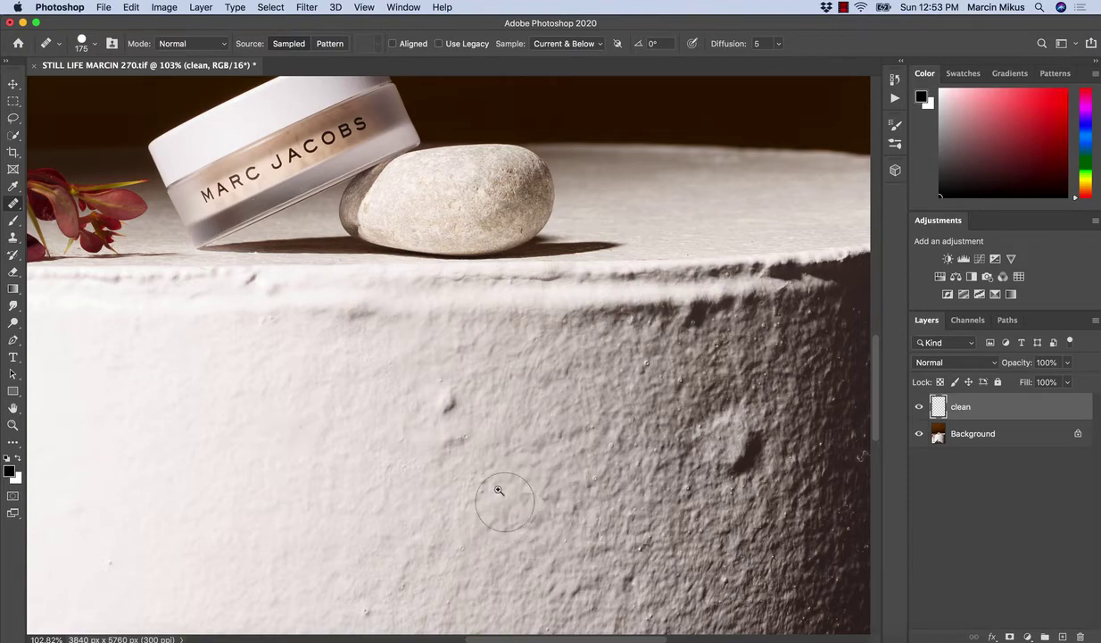
# Step: Reduce the Healing Brush size to 15 px for small specks on the jar
pyautogui.scroll(-3, 496, 490)
pyautogui.press('z')
pyautogui.moveTo(374, 302); pyautogui.dragTo(456, 327)
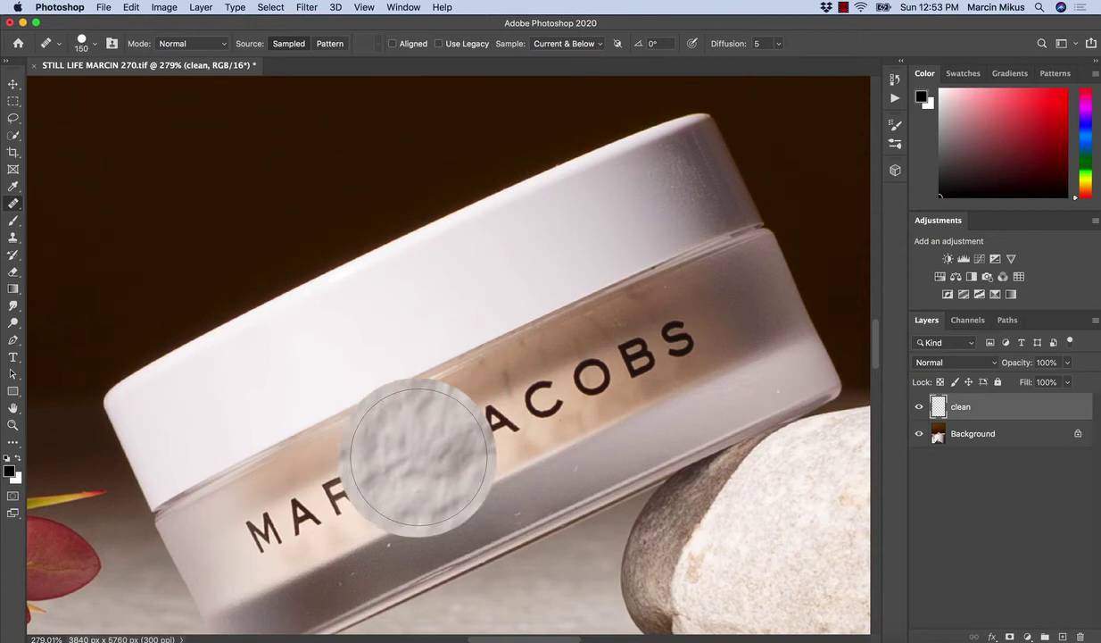
pyautogui.press('[')
pyautogui.press('[')
pyautogui.press('[')
pyautogui.press('[')
pyautogui.press('[')
pyautogui.press('[')
pyautogui.press('[')
pyautogui.press('[')
pyautogui.press('[')
pyautogui.press('[')
pyautogui.press('[')
pyautogui.press('[')
pyautogui.press('[')
pyautogui.press('[')
pyautogui.press('[')
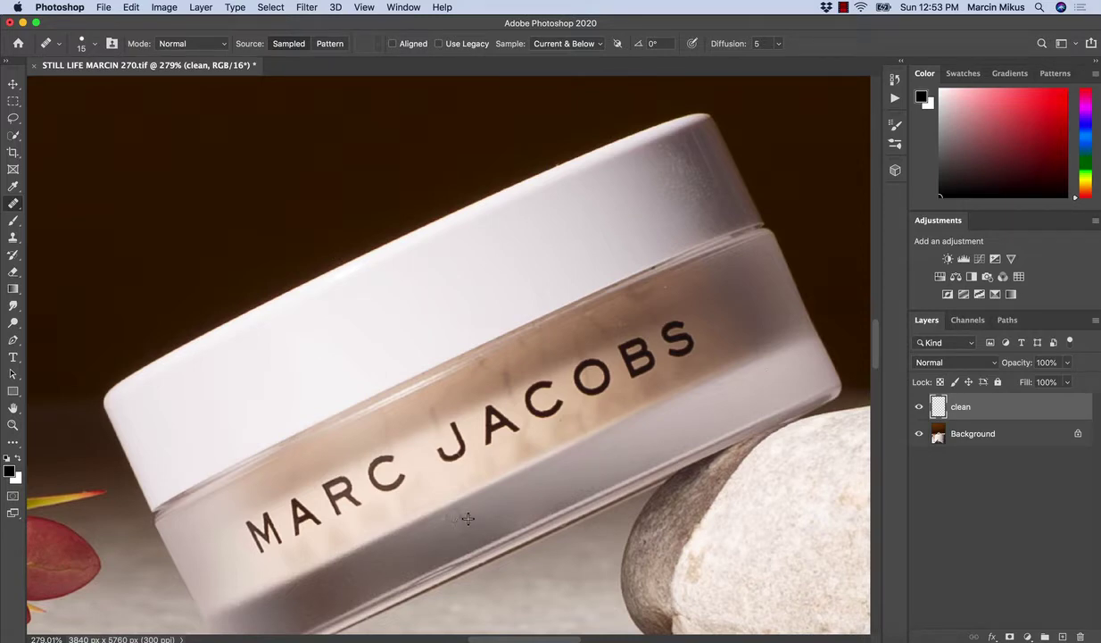
# Step: Switch to the Spot Healing Brush at the cylinder's plaster surface and set its brush size to 40 px
pyautogui.press('super+space')
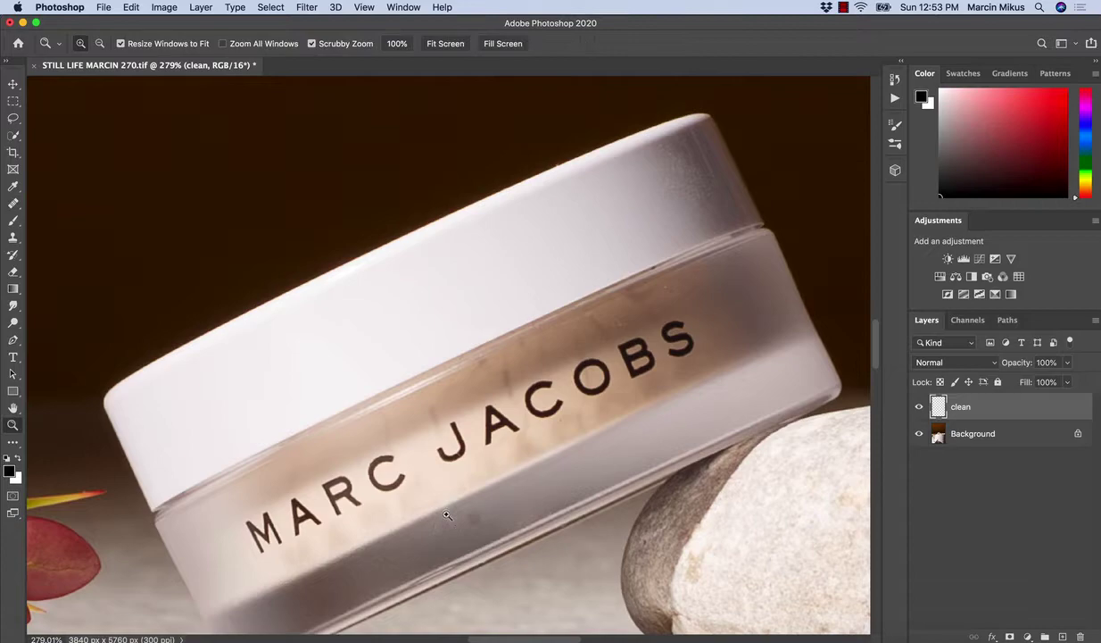
pyautogui.moveTo(490, 500); pyautogui.dragTo(419, 500)
pyautogui.press('super+space')
pyautogui.moveTo(541, 497); pyautogui.dragTo(478, 497)
pyautogui.moveTo(558, 626); pyautogui.dragTo(482, 349)
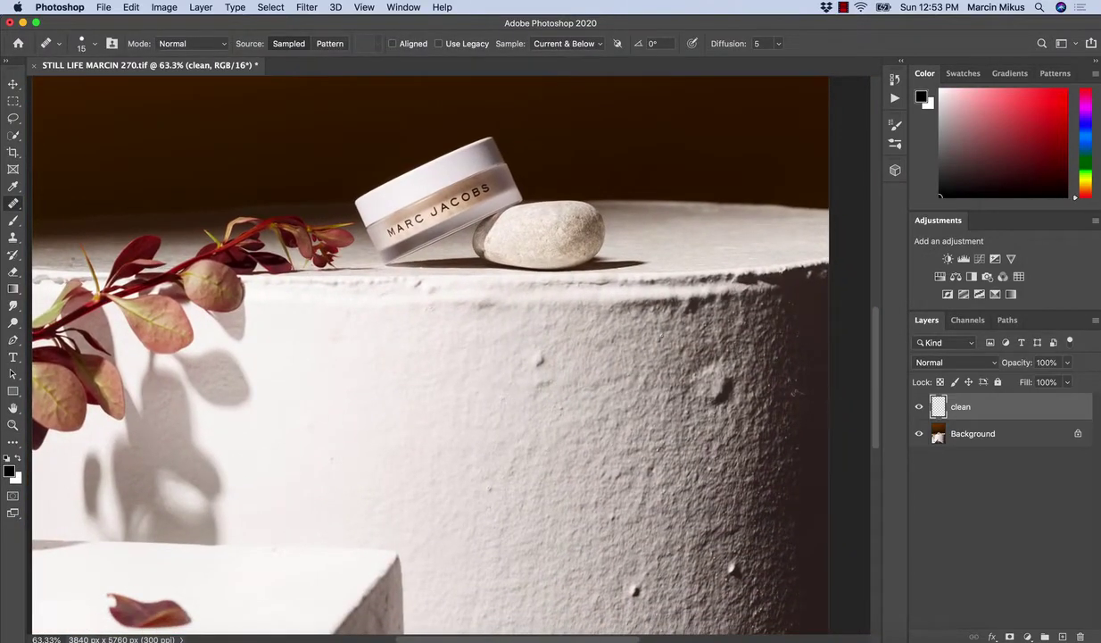
pyautogui.rightClick(13, 203)
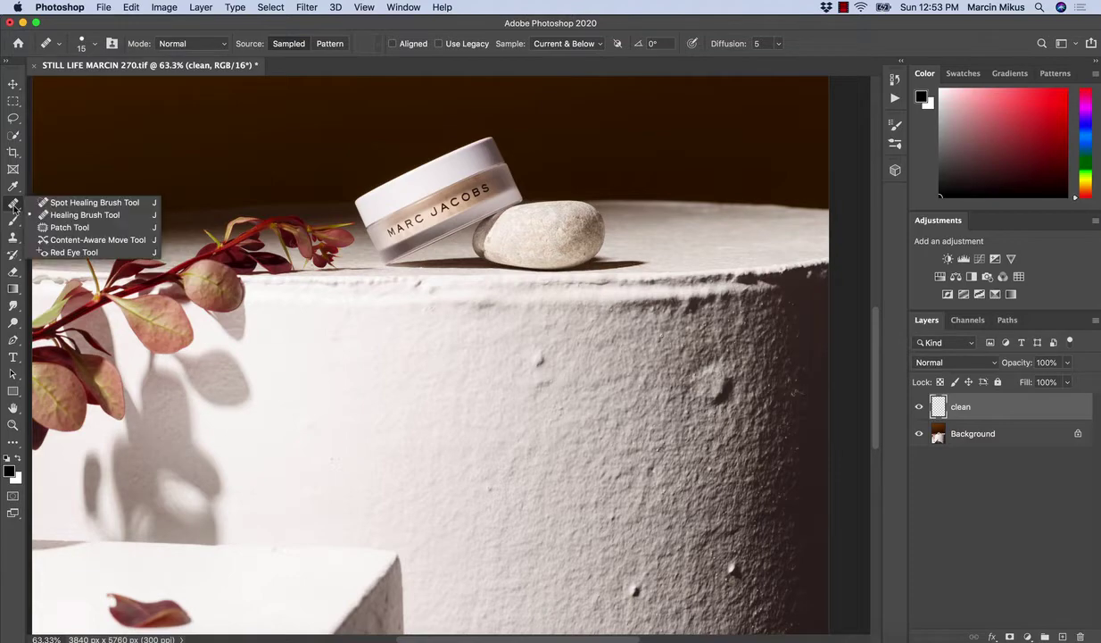
pyautogui.click(64, 203)
pyautogui.moveTo(541, 427); pyautogui.dragTo(597, 426)
pyautogui.hscroll(5, 616, 410)
pyautogui.scroll(-1, 616, 411)
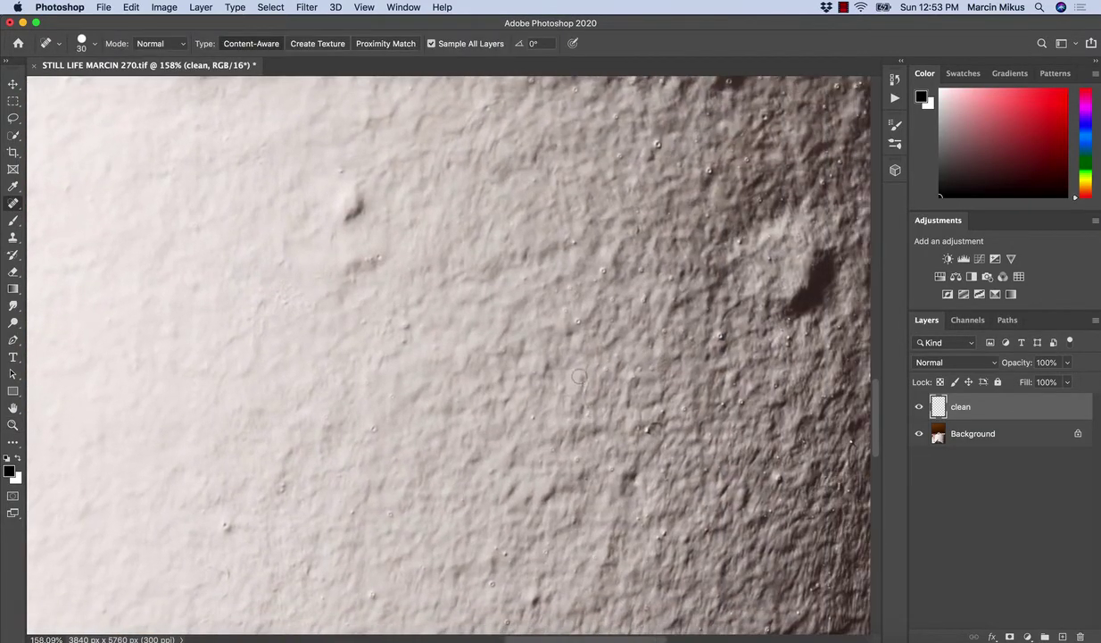
pyautogui.press(']')
# Step: Spot-heal the small bright specks on the plaster between the small bump and the large dent on the cylinder
pyautogui.click(578, 323)
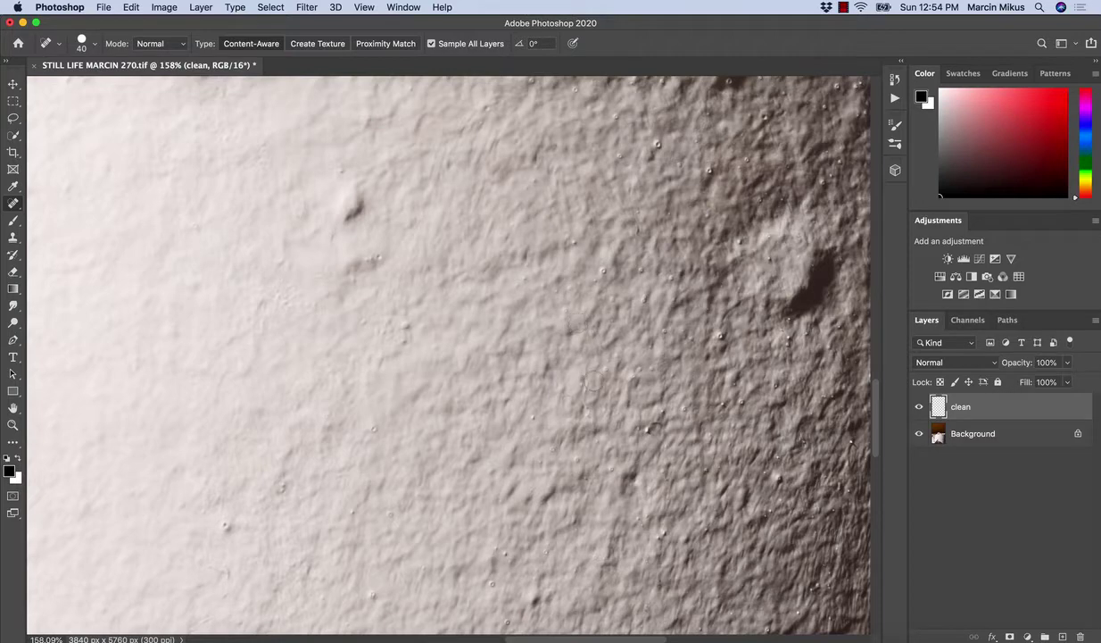
pyautogui.click(567, 311)
pyautogui.click(570, 287)
pyautogui.click(601, 270)
pyautogui.click(573, 241)
pyautogui.click(535, 272)
pyautogui.click(526, 280)
pyautogui.moveTo(362, 256); pyautogui.dragTo(373, 256)
pyautogui.moveTo(406, 320); pyautogui.dragTo(403, 352)
pyautogui.click(429, 351)
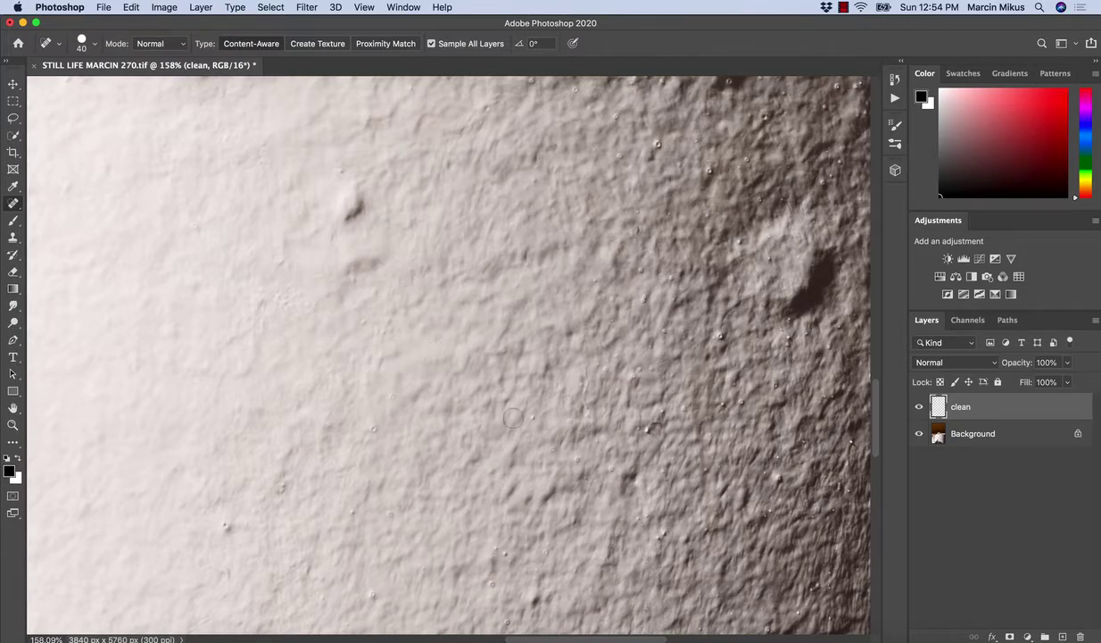
pyautogui.click(515, 402)
pyautogui.click(505, 406)
# Step: Switch to the Clone Stamp and enlarge its brush size to 250 px
pyautogui.moveTo(14, 205); pyautogui.dragTo(53, 215)
pyautogui.click(13, 238)
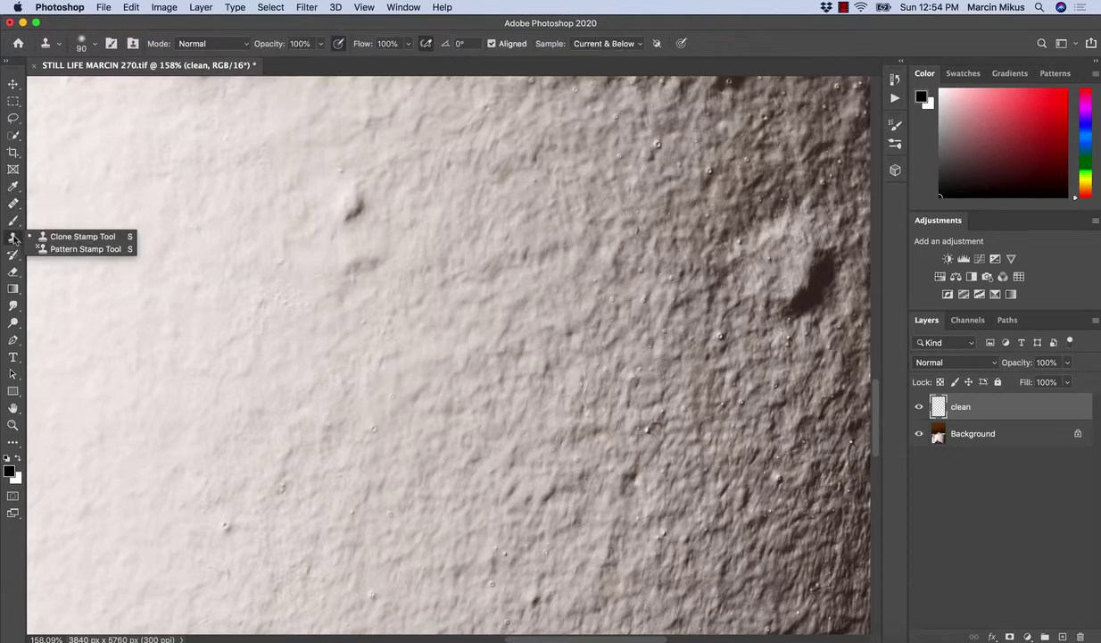
pyautogui.click(71, 235)
pyautogui.press('z')
pyautogui.moveTo(479, 400); pyautogui.dragTo(446, 405)
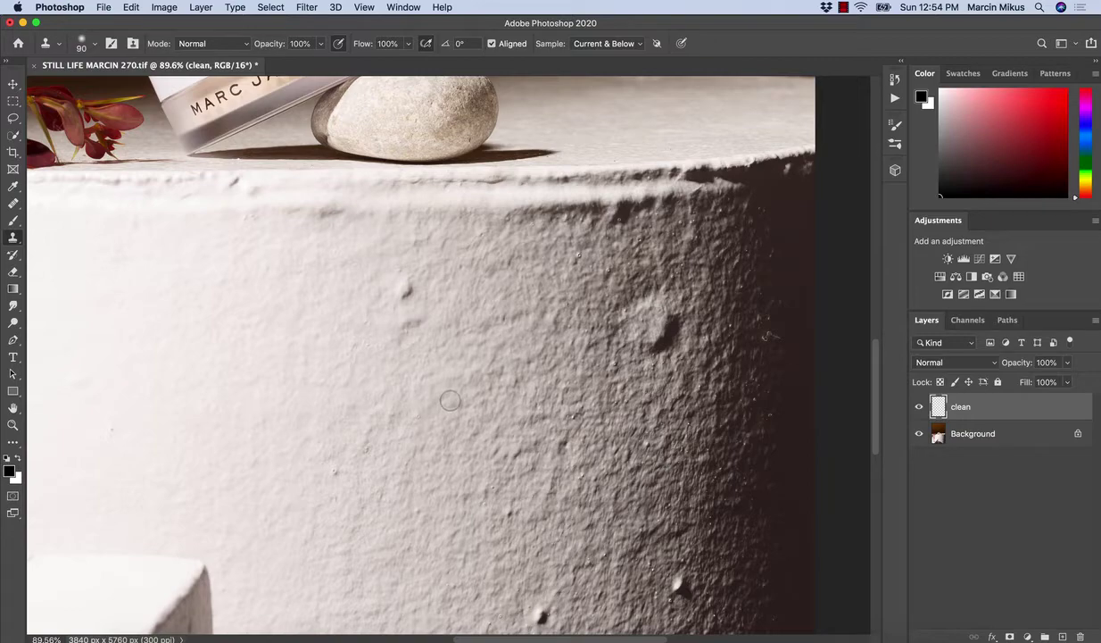
pyautogui.press('z')
pyautogui.moveTo(650, 406); pyautogui.dragTo(807, 319)
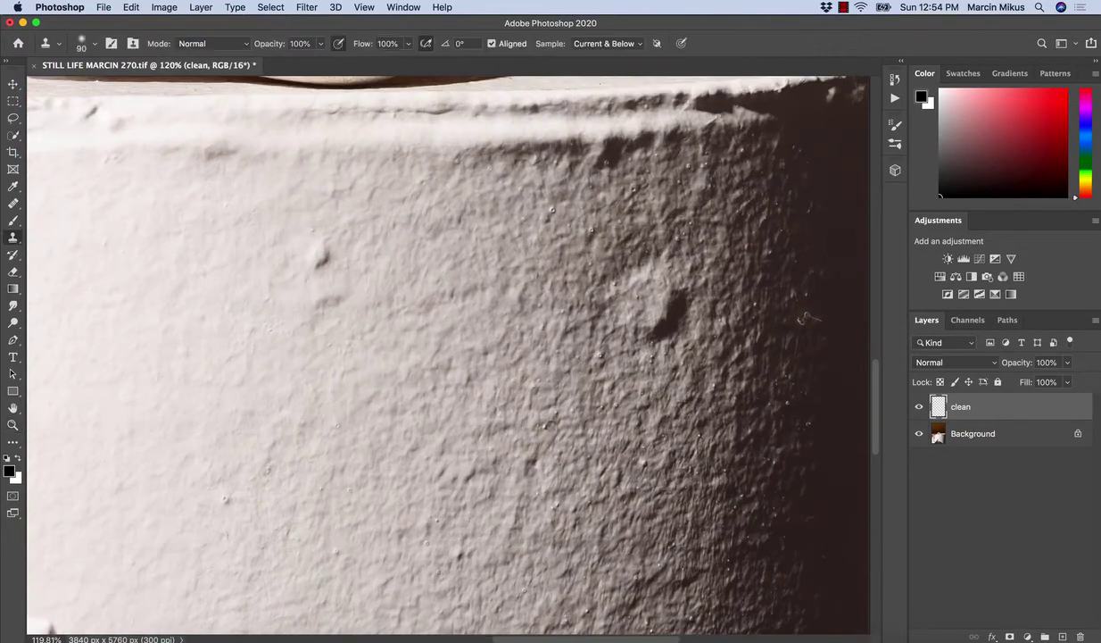
pyautogui.press('z')
pyautogui.moveTo(643, 402); pyautogui.dragTo(622, 404)
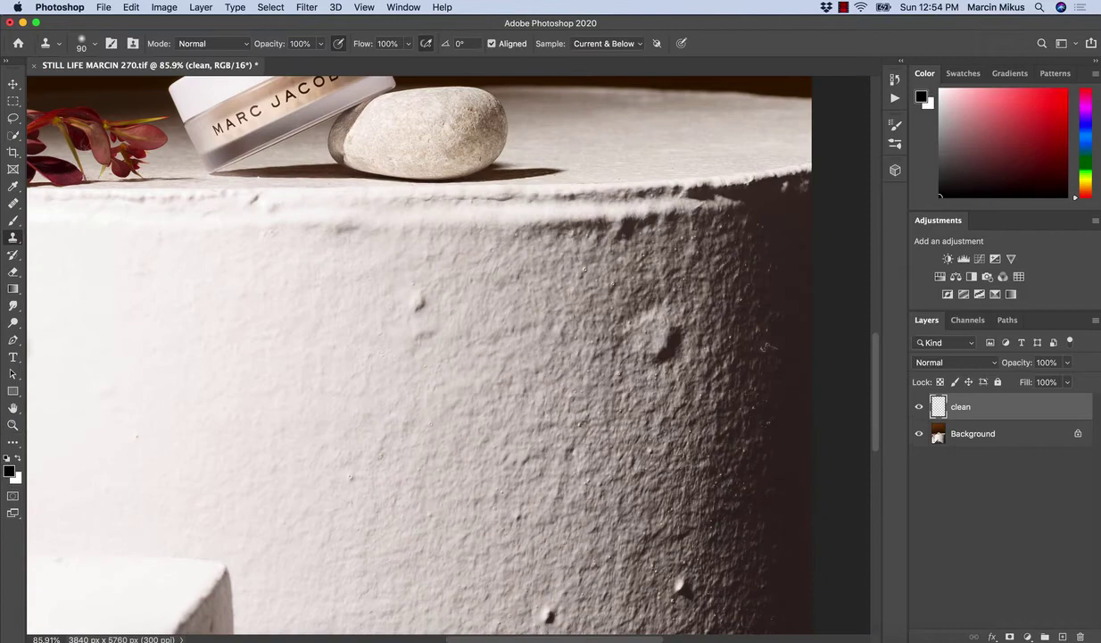
pyautogui.press(']')
pyautogui.press(']')
pyautogui.press(']')
pyautogui.press(']')
pyautogui.press(']')
pyautogui.press(']')
# Step: Try to clone the darker, rougher plaster texture onto the smooth, brightly lit part of the cylinder
pyautogui.keyDown('alt'); pyautogui.click(544, 351); pyautogui.keyUp('alt')
pyautogui.click(288, 354)
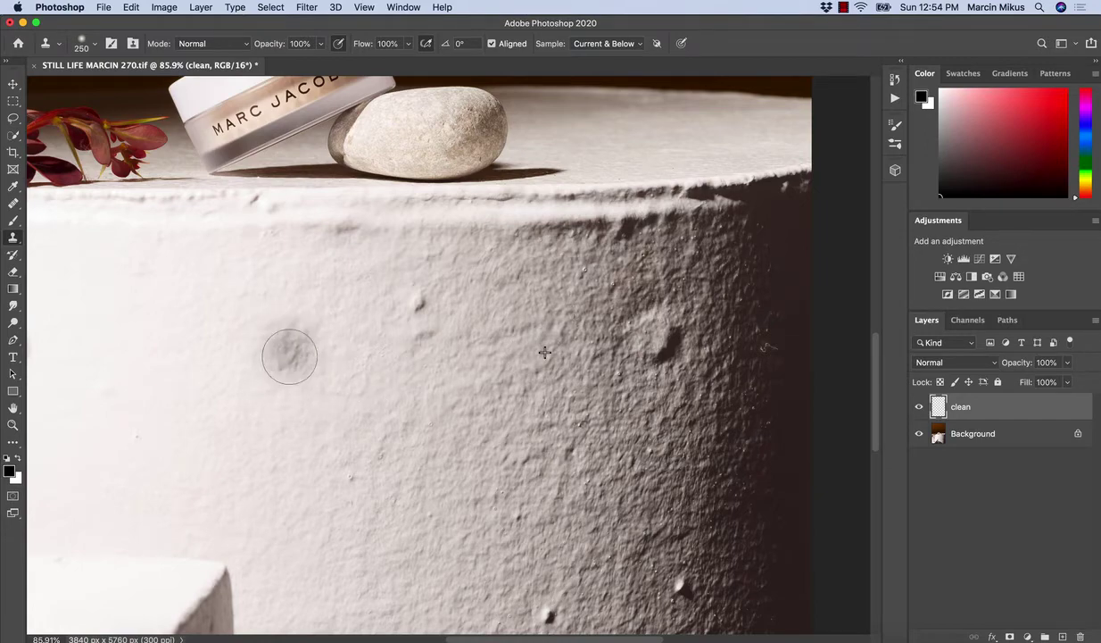
pyautogui.click(288, 354)
pyautogui.moveTo(289, 359)
pyautogui.mouseDown()
pyautogui.moveTo(327, 379)
pyautogui.moveTo(291, 391)
pyautogui.moveTo(301, 374)
pyautogui.moveTo(274, 360)
pyautogui.mouseUp()
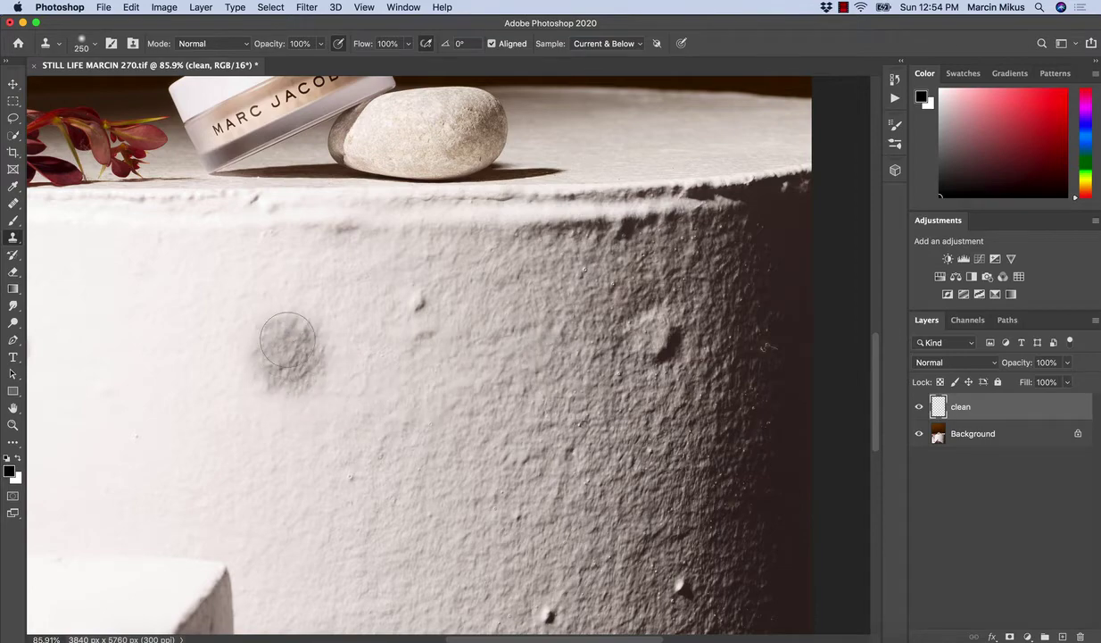
pyautogui.press('super+z')
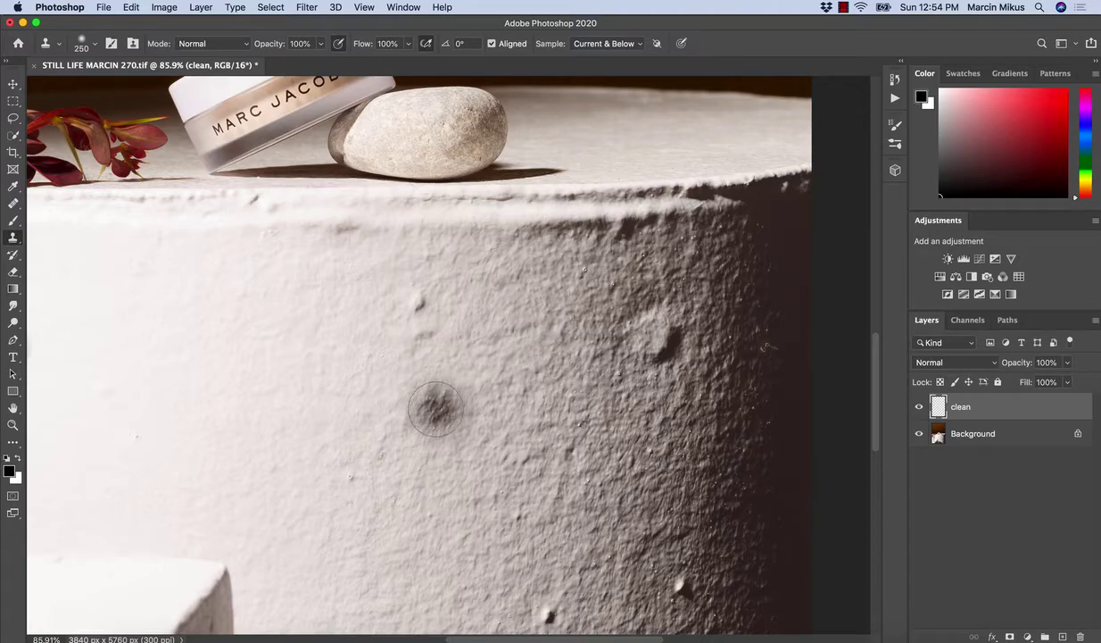
# Step: Check the Clone Stamp's brush settings and try cloning smooth pale plaster along the cylinder's upper rim
pyautogui.click(13, 238)
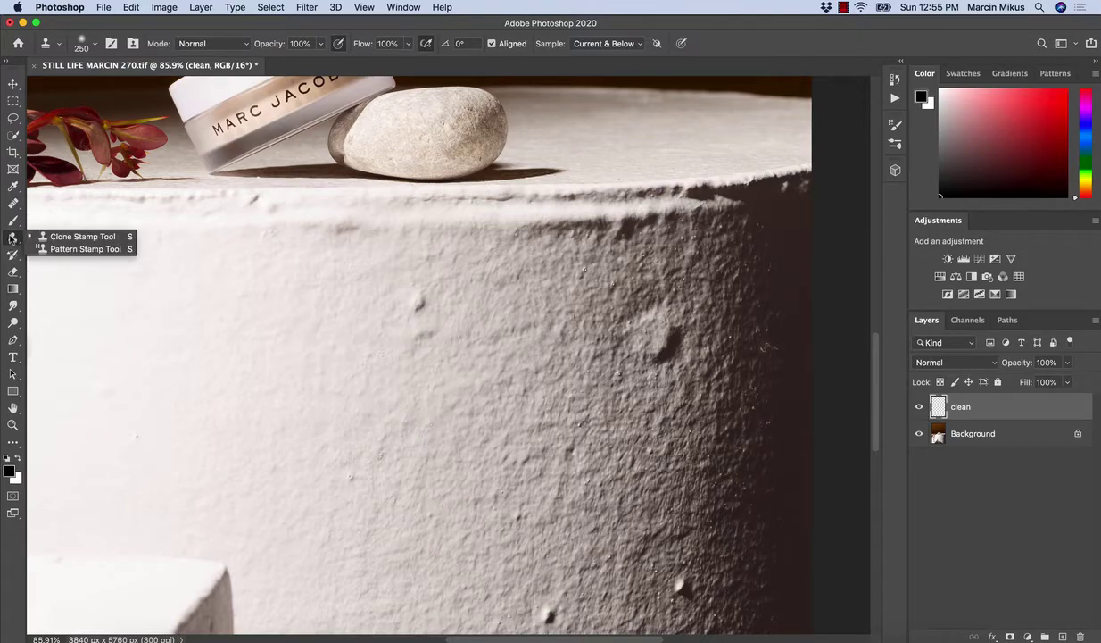
pyautogui.click(81, 44)
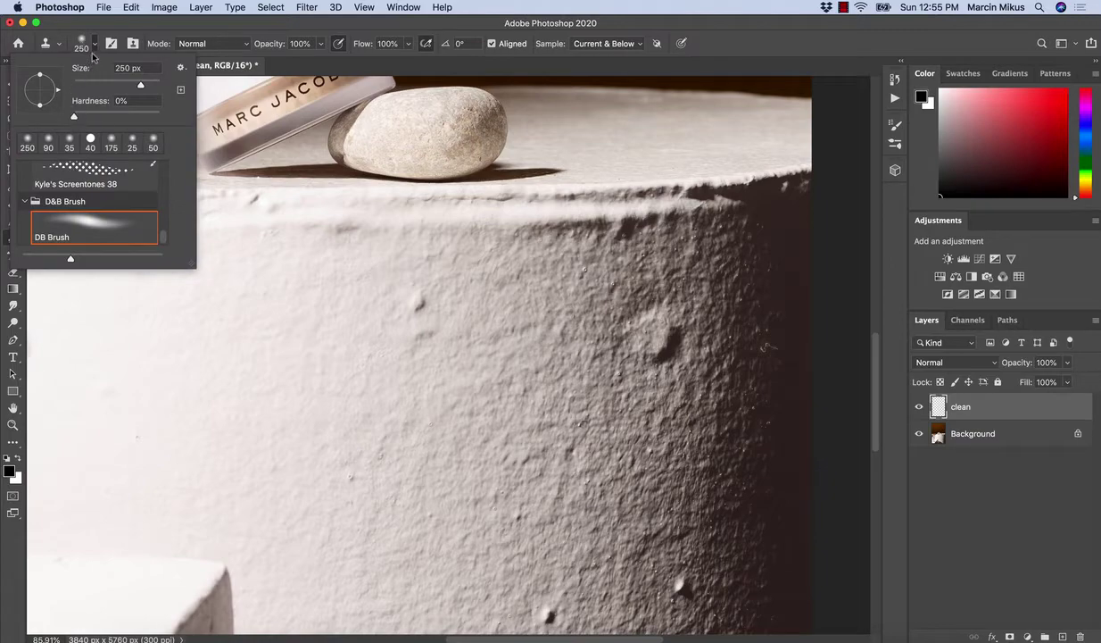
pyautogui.click(93, 45)
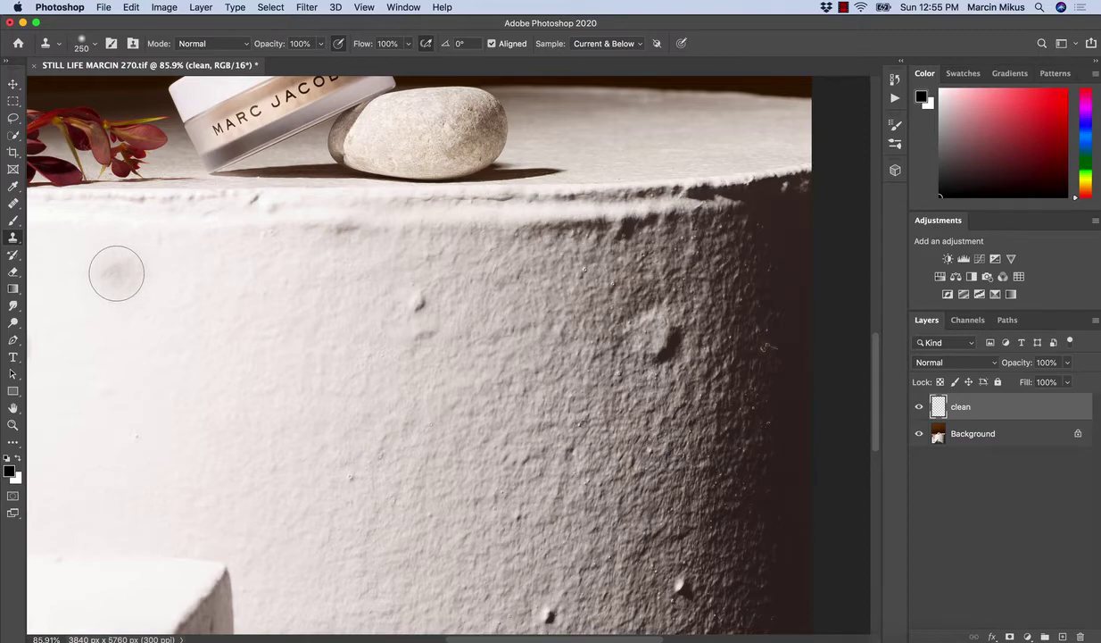
pyautogui.keyDown('alt'); pyautogui.click(147, 257); pyautogui.keyUp('alt')
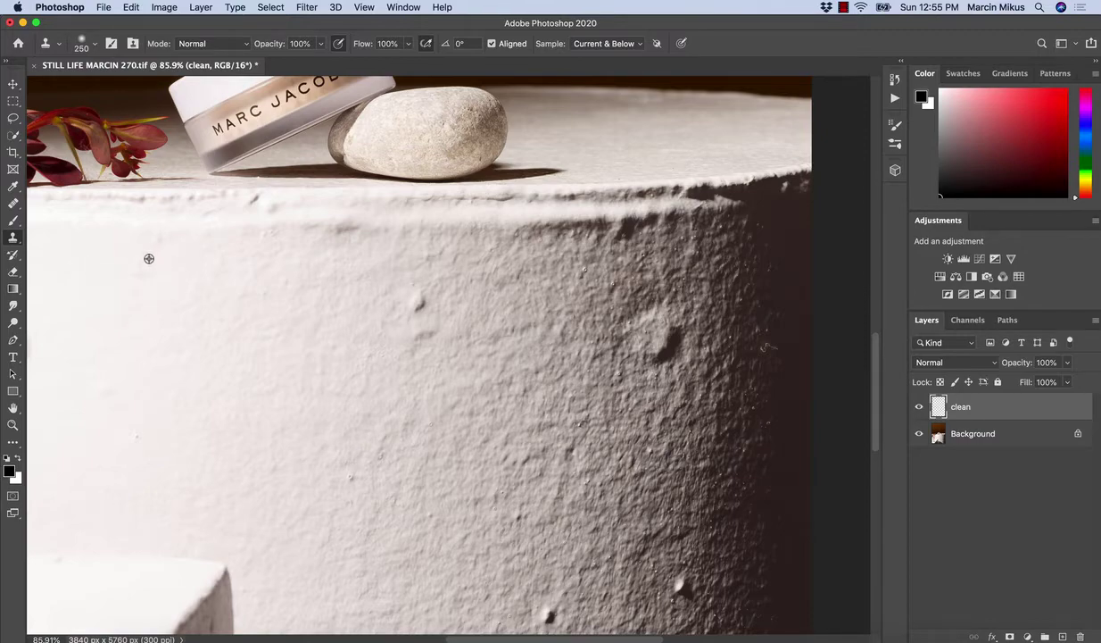
pyautogui.moveTo(150, 236); pyautogui.dragTo(369, 238)
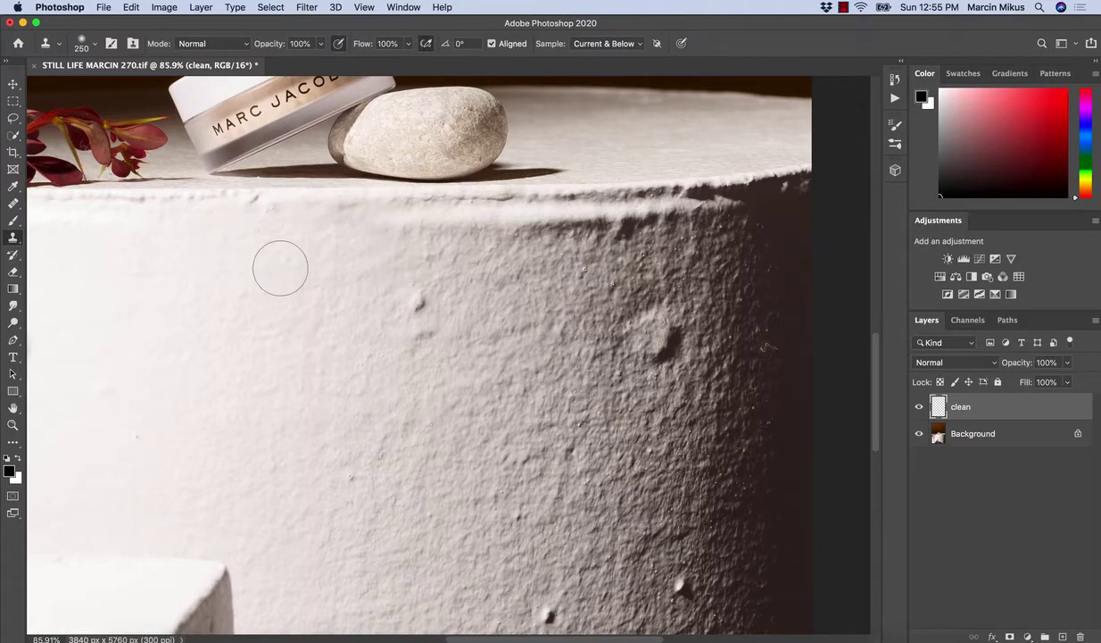
pyautogui.press('super+z')
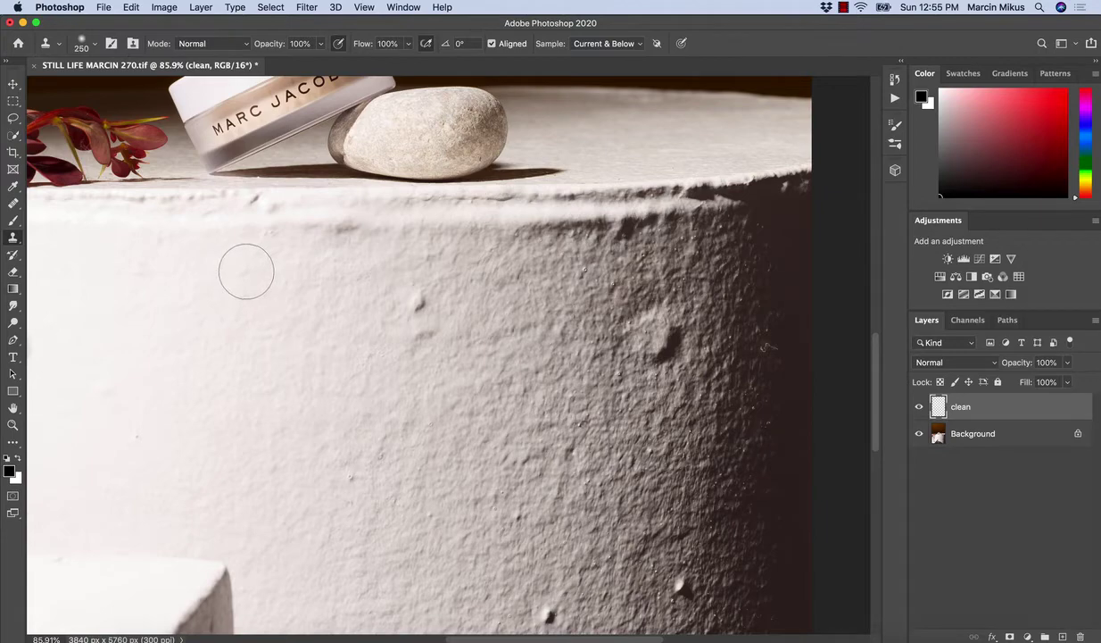
# Step: Reselect the Healing Brush and create a new transparent document of 2048 x 1152 px
pyautogui.click(13, 202)
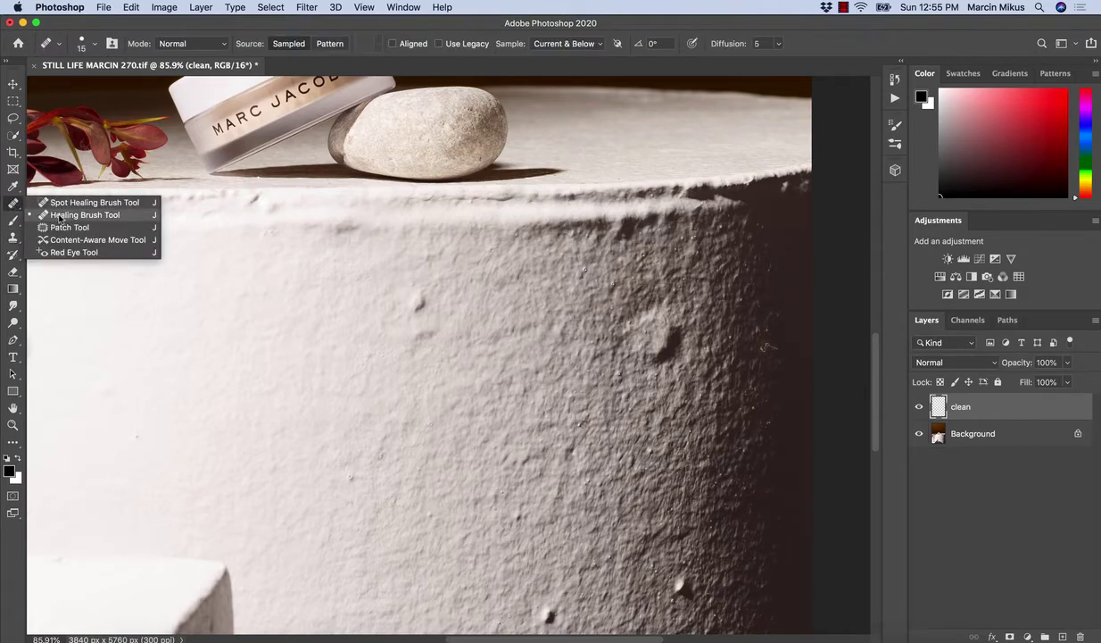
pyautogui.click(60, 215)
pyautogui.click(104, 7)
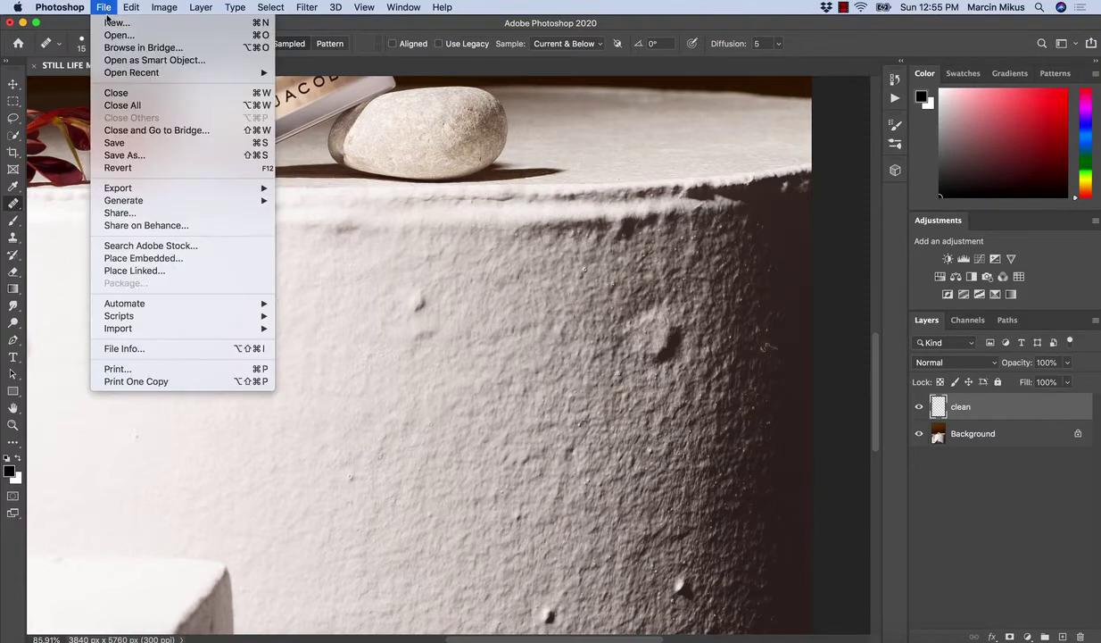
pyautogui.click(117, 20)
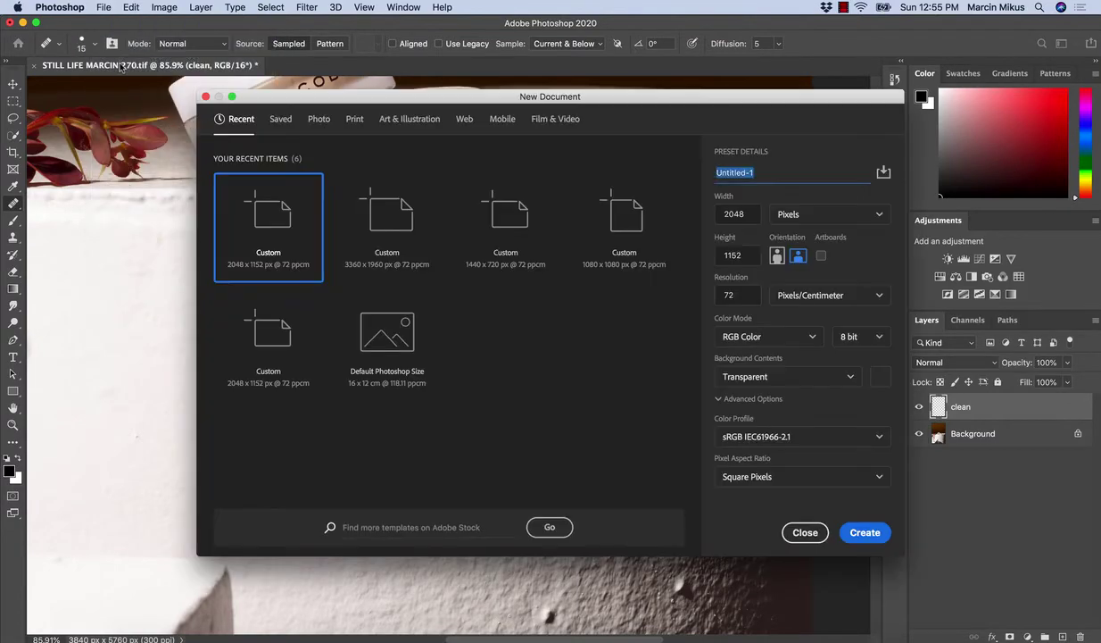
pyautogui.click(859, 531)
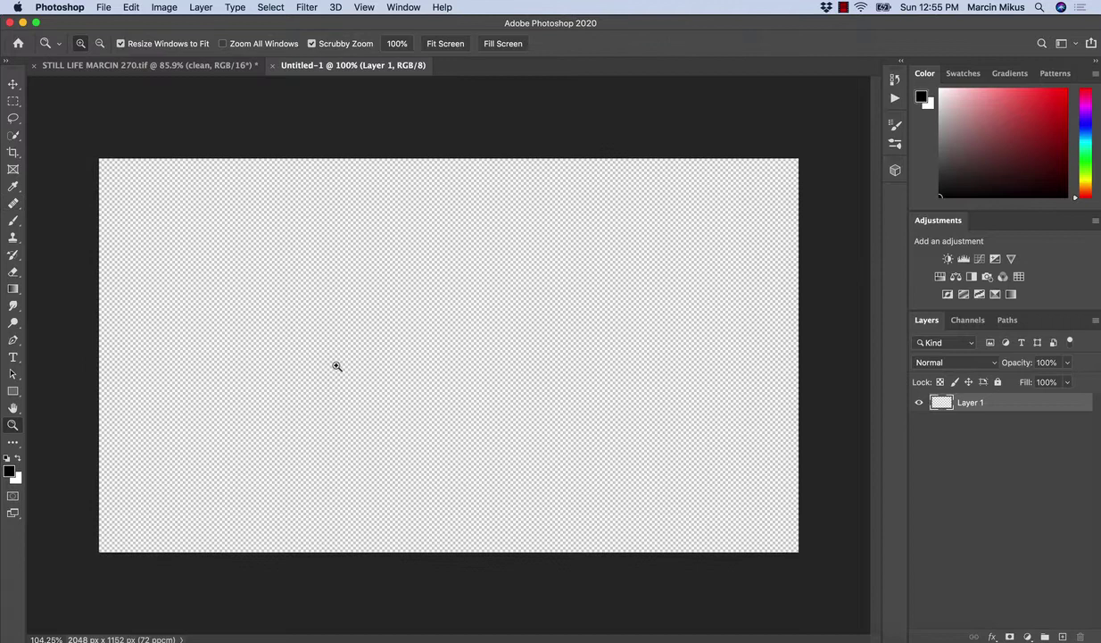
# Step: Paint a soft black vertical stroke on the blank canvas using the Brush at 150 px and 100% flow
pyautogui.moveTo(337, 366); pyautogui.dragTo(428, 366)
pyautogui.press('b')
pyautogui.press(']')
pyautogui.press(']')
pyautogui.press(']')
pyautogui.press(']')
pyautogui.press(']')
pyautogui.press(']')
pyautogui.press(']')
pyautogui.press(']')
pyautogui.press(']')
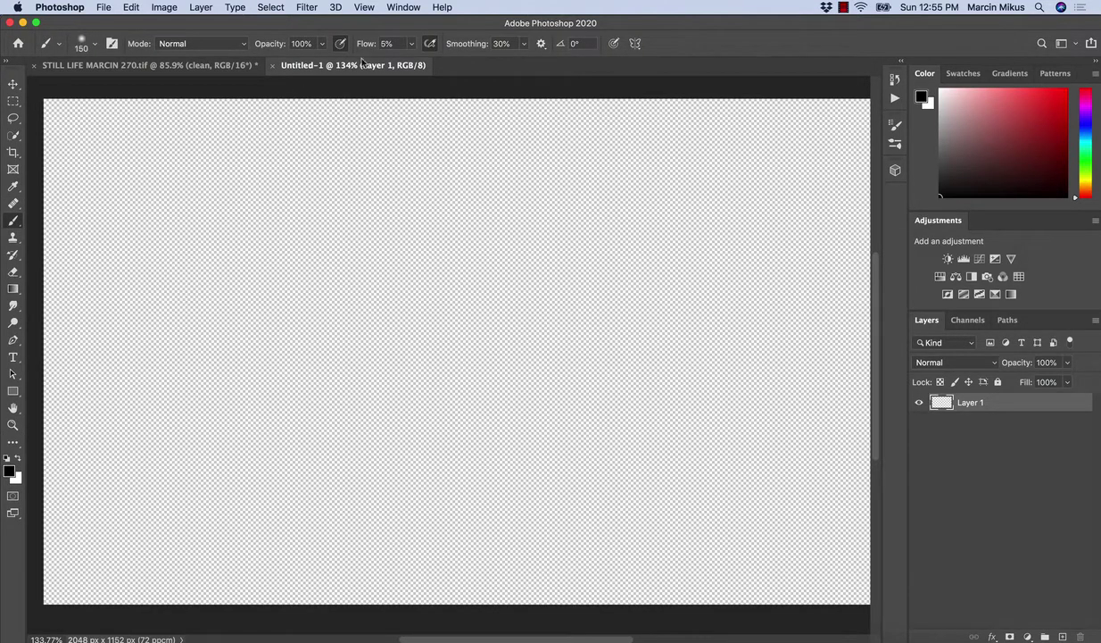
pyautogui.moveTo(365, 43); pyautogui.dragTo(451, 56)
pyautogui.moveTo(165, 212); pyautogui.dragTo(156, 427)
# Step: Choose the Hard Round brush preset and paint a second vertical stroke beside the soft one for comparison
pyautogui.click(89, 42)
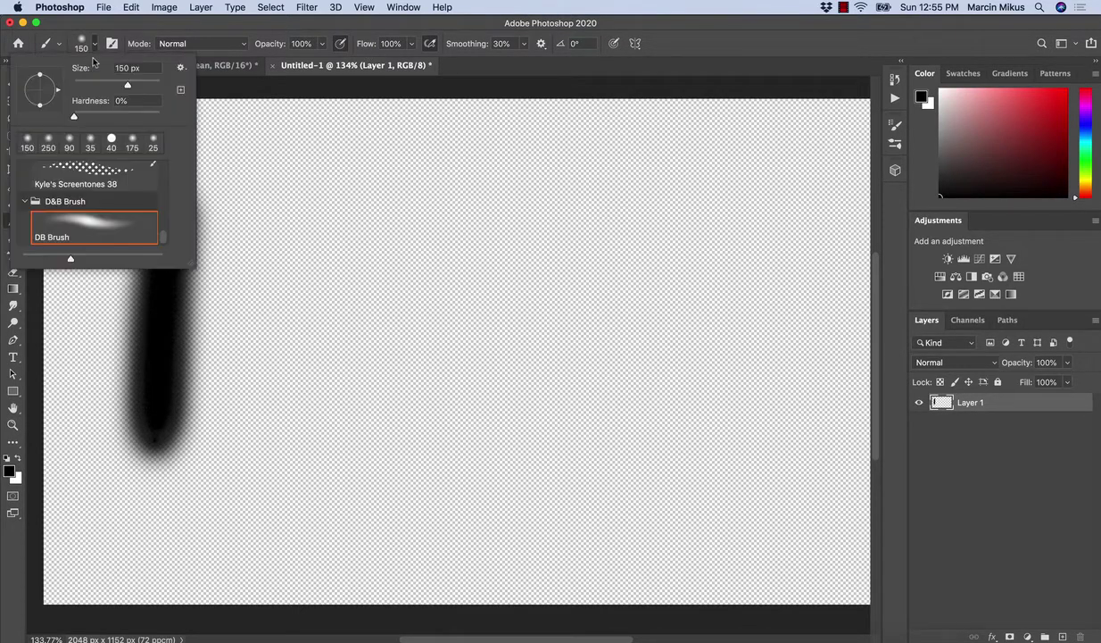
pyautogui.moveTo(160, 235); pyautogui.dragTo(152, 164)
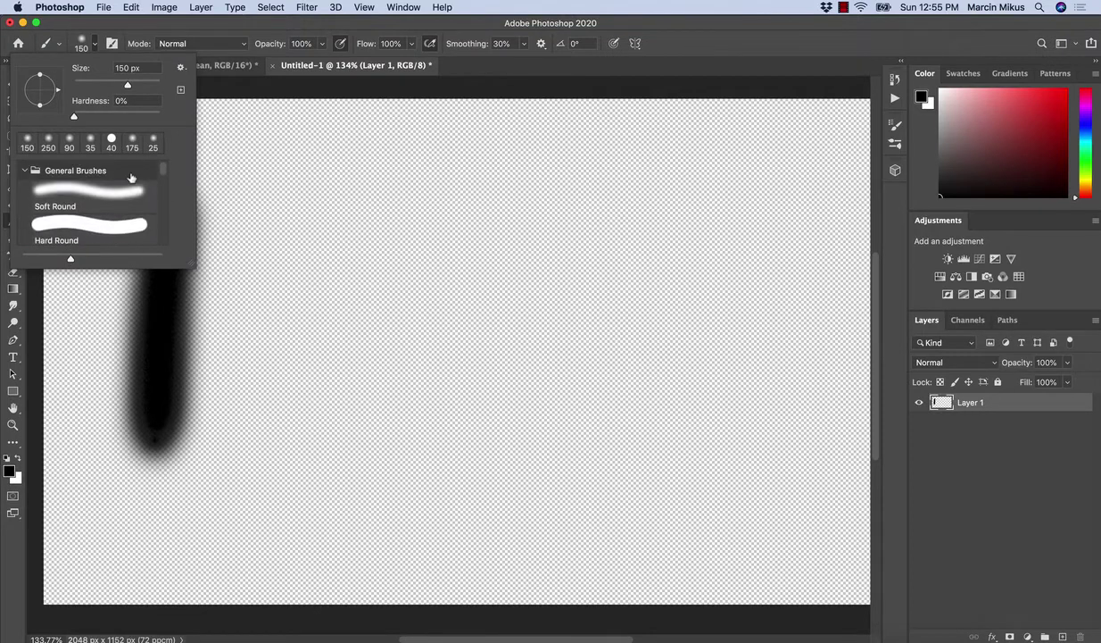
pyautogui.click(110, 213)
pyautogui.click(239, 180)
pyautogui.moveTo(310, 223); pyautogui.dragTo(305, 415)
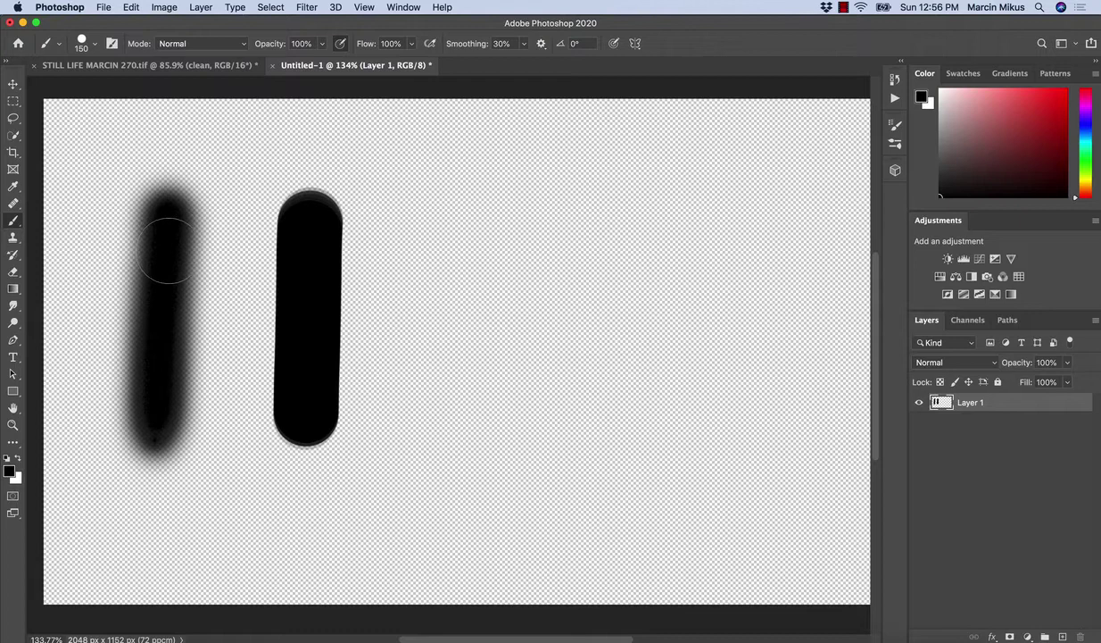
# Step: Return to the still-life photo, fit it on screen and reactivate the Healing Brush
pyautogui.click(145, 65)
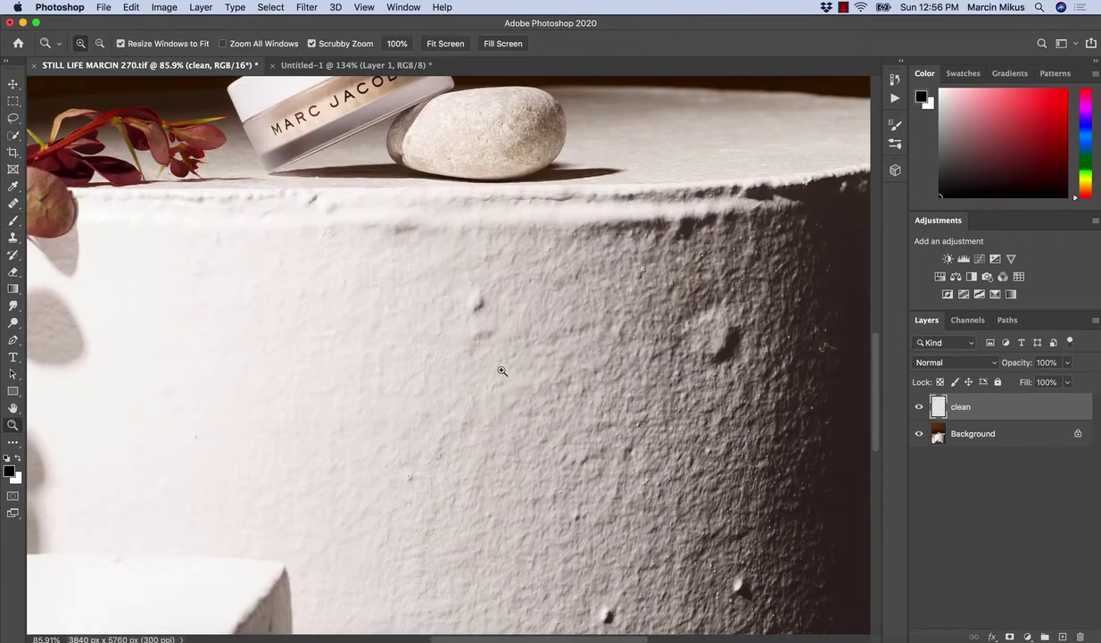
pyautogui.press('super+0')
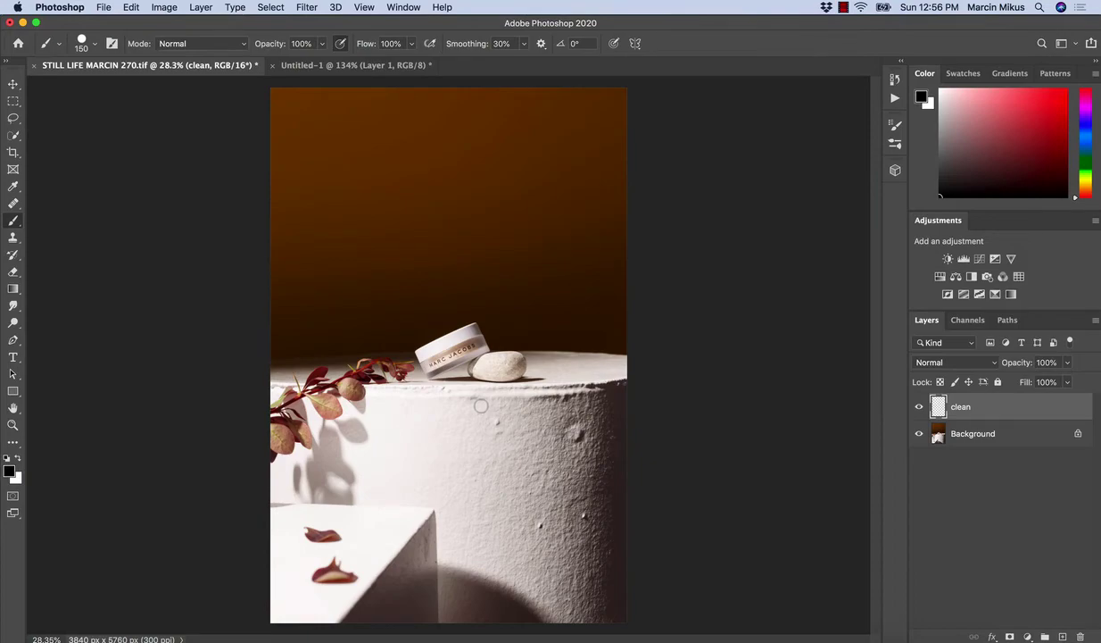
pyautogui.press('j')
# Step: Examine the jar, the brown background and the textured cylinder up close for remaining blemishes to heal
pyautogui.press('super+space')
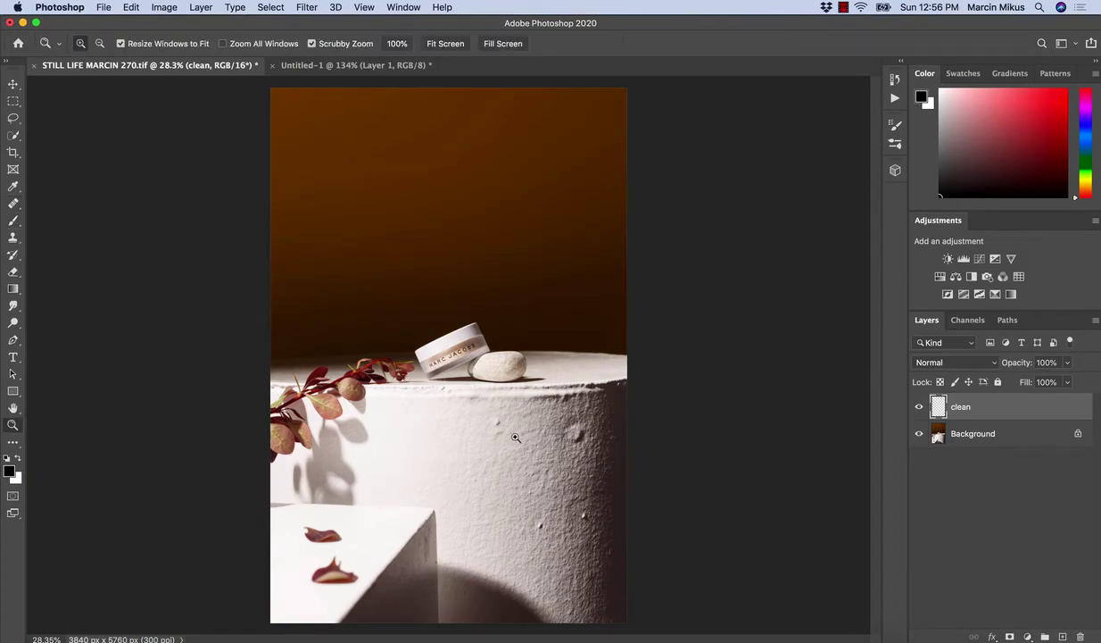
pyautogui.moveTo(453, 334); pyautogui.dragTo(571, 334)
pyautogui.press('super+space')
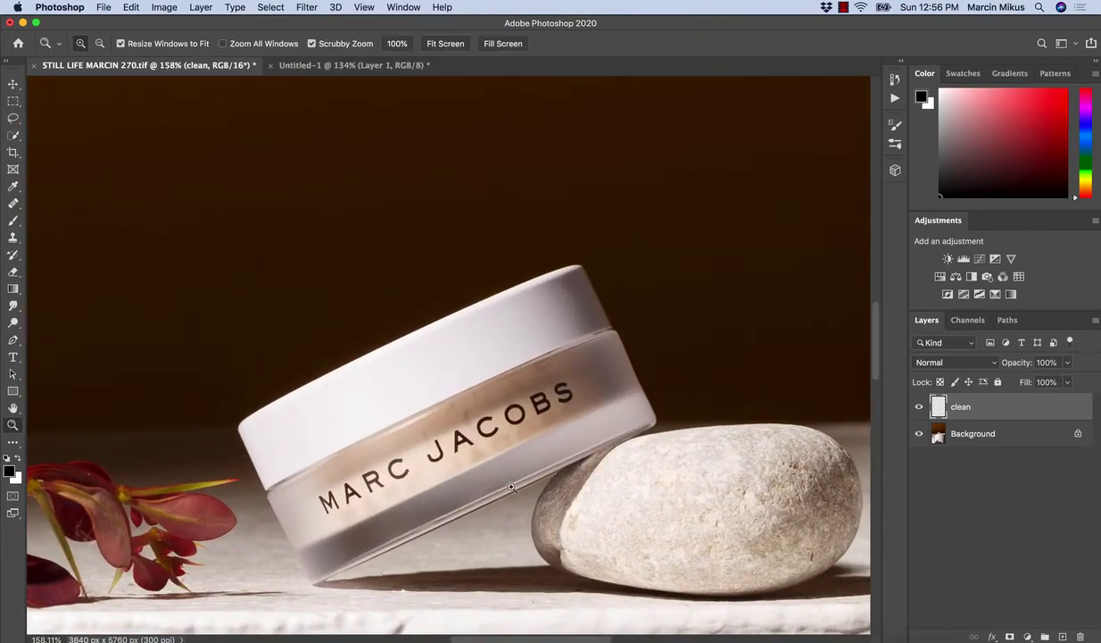
pyautogui.moveTo(506, 483); pyautogui.dragTo(472, 483)
pyautogui.moveTo(524, 387); pyautogui.dragTo(472, 379)
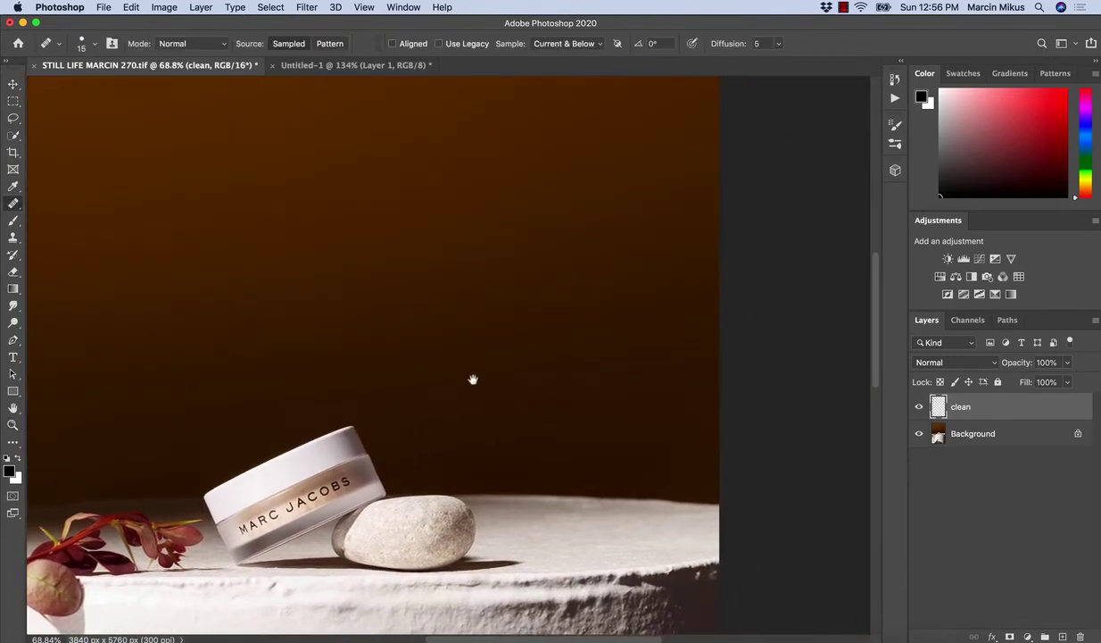
pyautogui.press('space')
pyautogui.moveTo(475, 309); pyautogui.dragTo(580, 462)
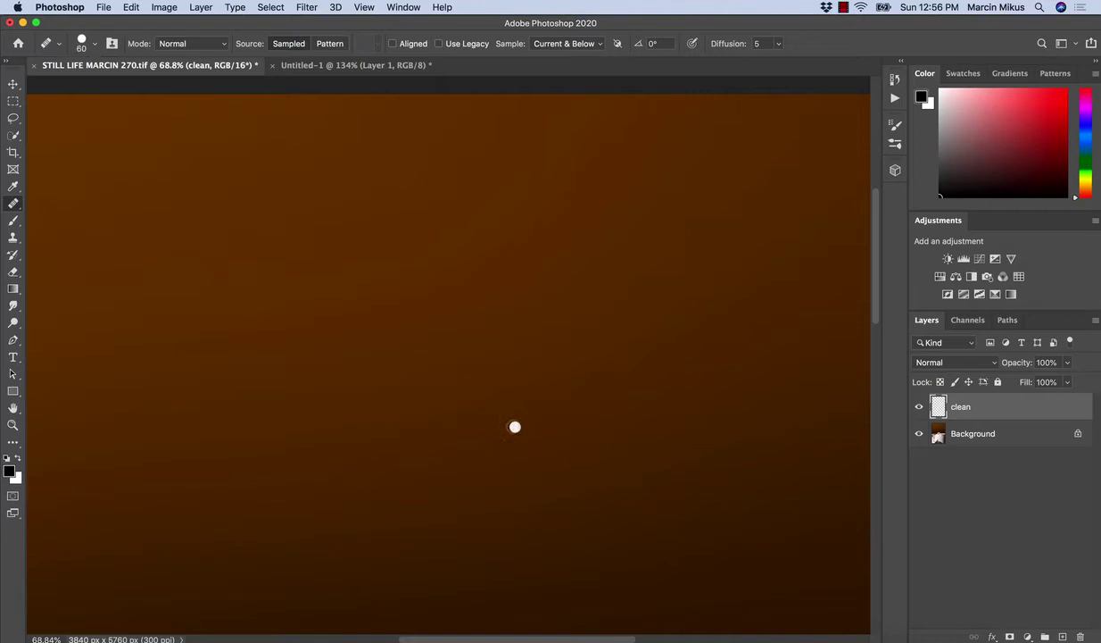
pyautogui.press('space')
pyautogui.moveTo(516, 477); pyautogui.dragTo(577, 268)
pyautogui.moveTo(561, 445); pyautogui.dragTo(453, 295)
pyautogui.press('z')
pyautogui.moveTo(524, 186); pyautogui.dragTo(555, 210)
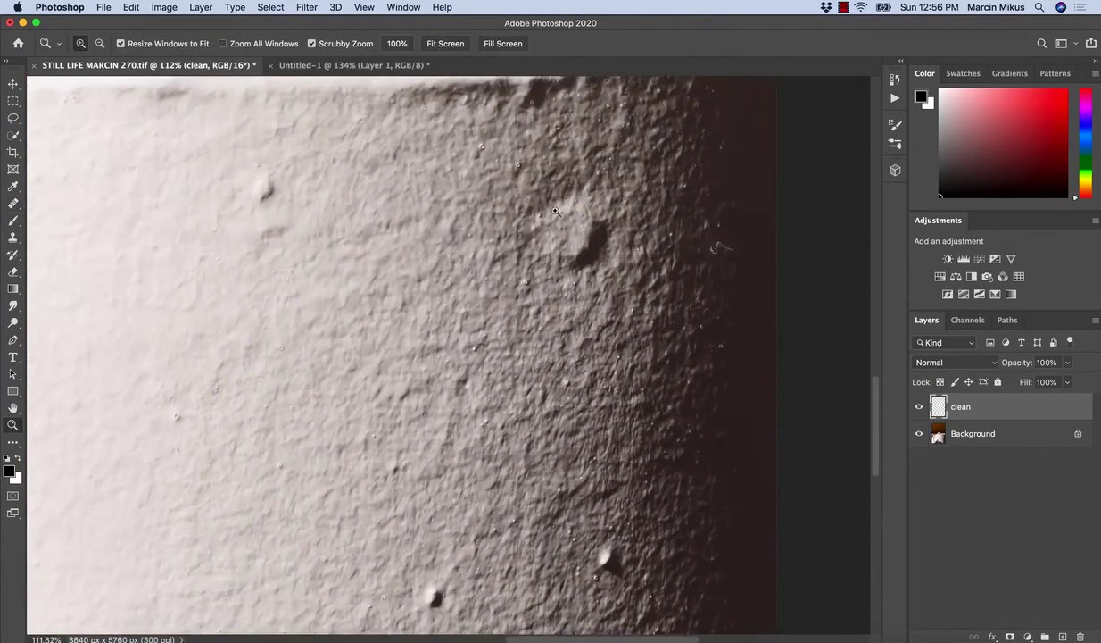
pyautogui.moveTo(468, 188); pyautogui.dragTo(472, 187)
pyautogui.press('j')
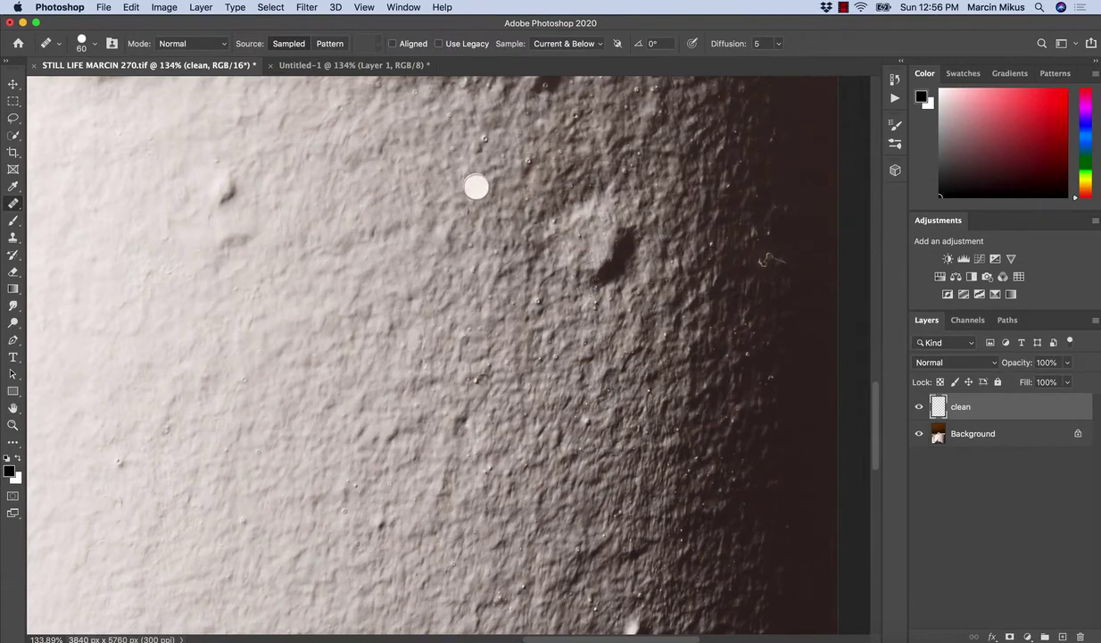
# Step: Reduce the Healing Brush to 40 px and heal the small specks across the middle of the textured cylinder
pyautogui.press('[')
pyautogui.keyDown('alt'); pyautogui.click(486, 157); pyautogui.keyUp('alt')
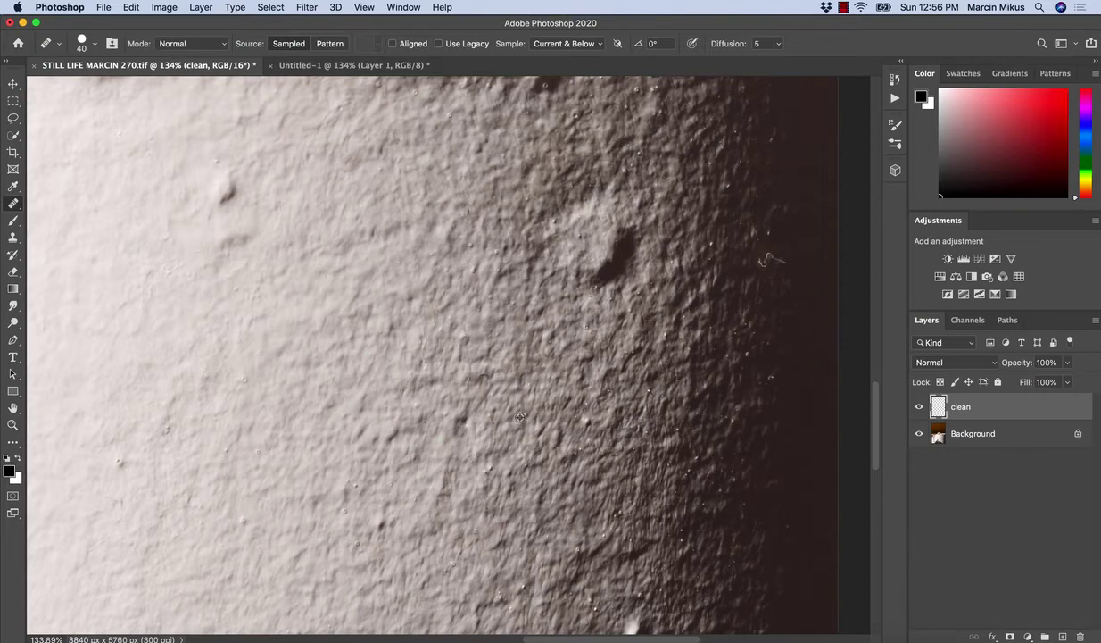
pyautogui.scroll(-5, 509, 397)
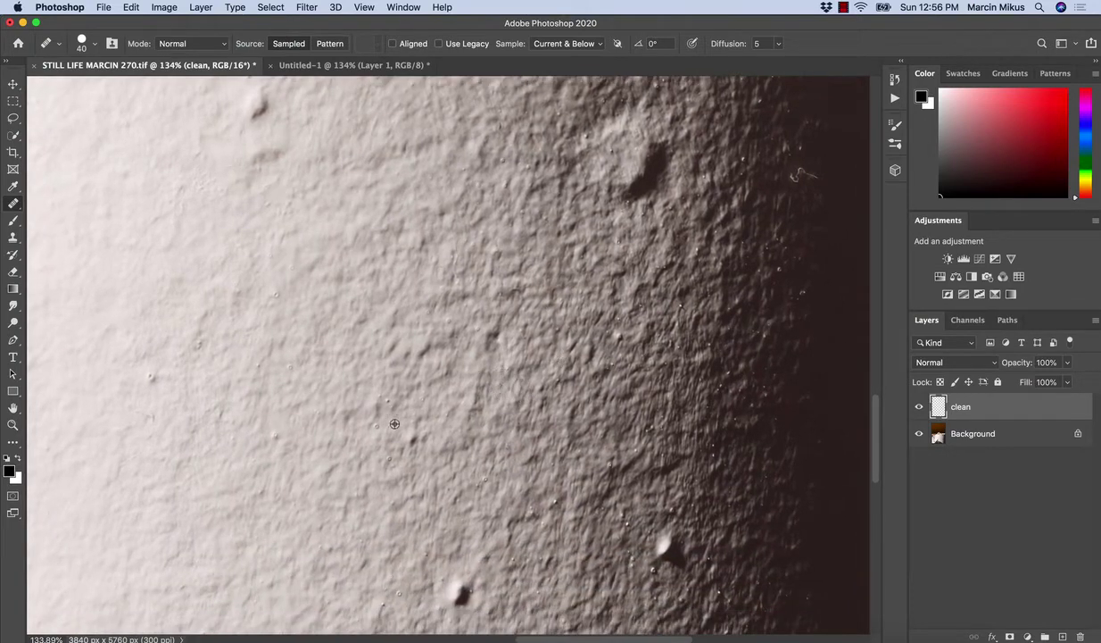
pyautogui.moveTo(388, 402)
pyautogui.mouseDown()
pyautogui.moveTo(374, 385)
pyautogui.moveTo(375, 428)
pyautogui.mouseUp()
# Step: Heal the thin curly fibre near the cylinder's shaded edge, sampling the clean dark texture beside it
pyautogui.hscroll(5, 589, 343)
pyautogui.scroll(2, 589, 343)
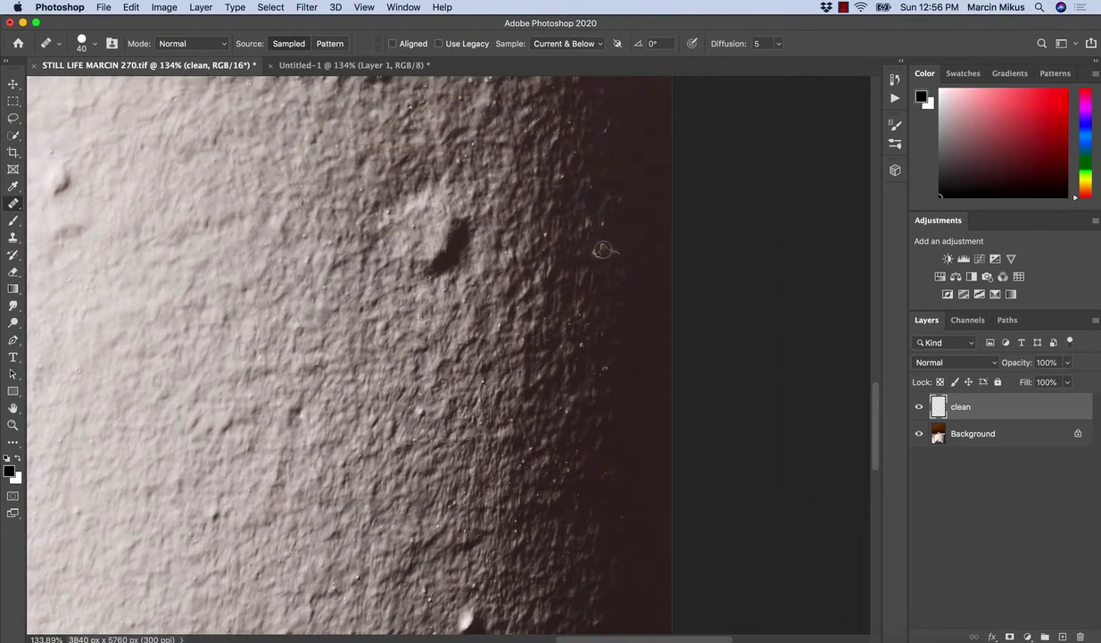
pyautogui.keyDown('alt'); pyautogui.click(618, 244); pyautogui.keyUp('alt')
pyautogui.moveTo(584, 239)
pyautogui.mouseDown()
pyautogui.moveTo(594, 253)
pyautogui.moveTo(611, 246)
pyautogui.mouseUp()
# Step: Heal the bright specks along the cylinder's dark edge, resampling nearby shaded texture for each area
pyautogui.scroll(3, 597, 248)
pyautogui.hscroll(1, 597, 248)
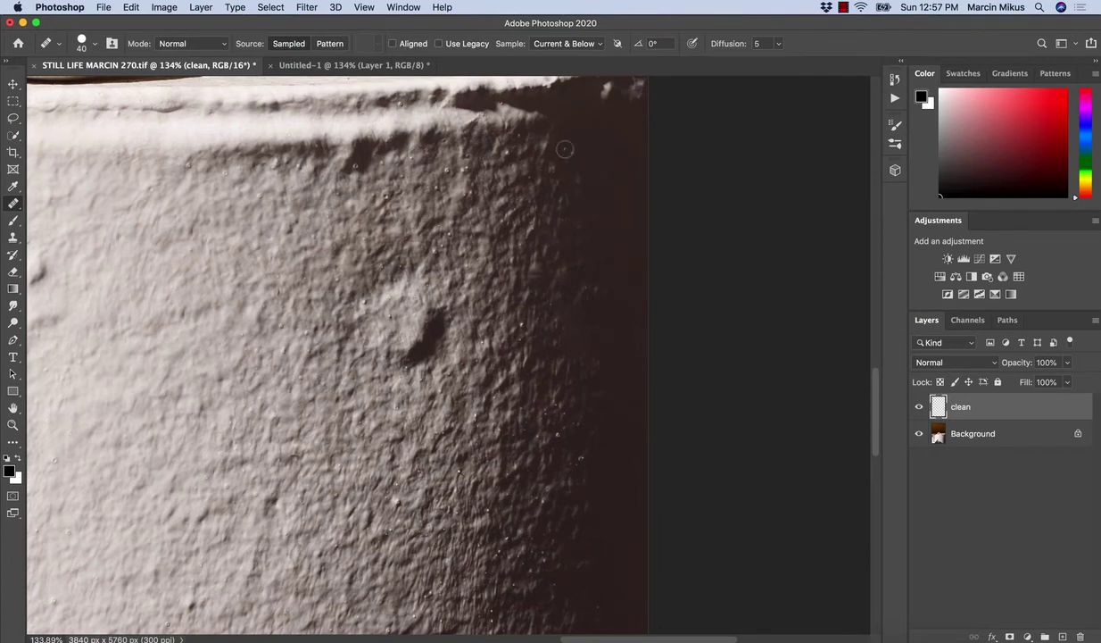
pyautogui.scroll(-4, 571, 267)
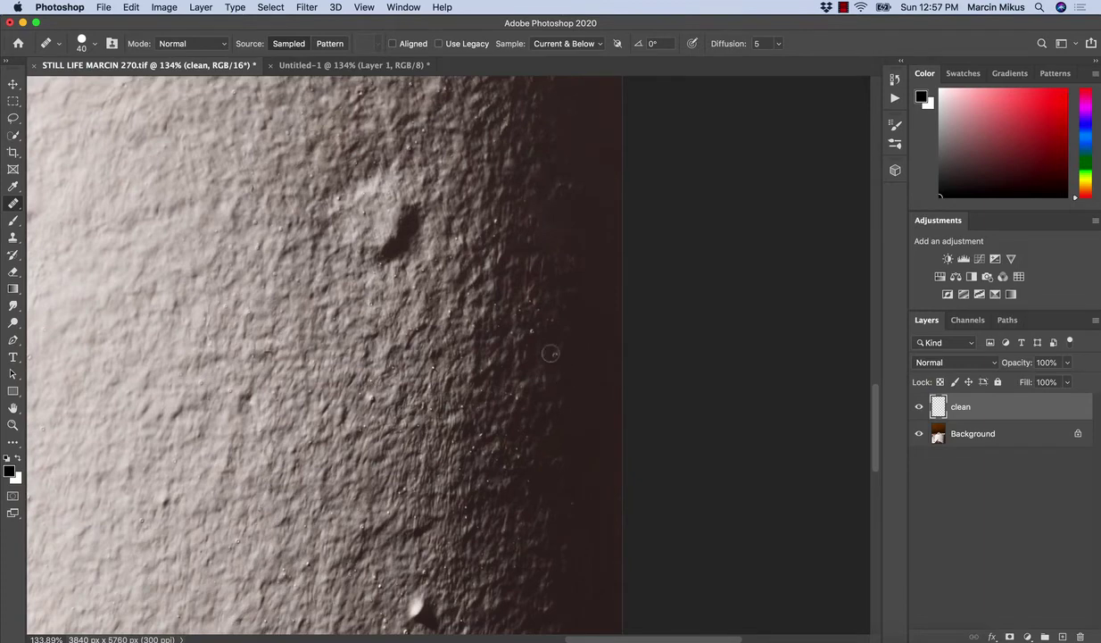
pyautogui.click(553, 354)
pyautogui.keyDown('alt'); pyautogui.click(559, 339); pyautogui.keyUp('alt')
pyautogui.click(534, 332)
pyautogui.keyDown('alt'); pyautogui.click(558, 343); pyautogui.keyUp('alt')
pyautogui.moveTo(534, 308)
pyautogui.mouseDown()
pyautogui.moveTo(558, 382)
pyautogui.moveTo(562, 373)
pyautogui.moveTo(516, 395)
pyautogui.moveTo(560, 402)
pyautogui.moveTo(610, 372)
pyautogui.mouseUp()
pyautogui.keyDown('alt'); pyautogui.click(567, 385); pyautogui.keyUp('alt')
pyautogui.keyDown('alt'); pyautogui.click(572, 409); pyautogui.keyUp('alt')
pyautogui.keyDown('alt'); pyautogui.click(576, 426); pyautogui.keyUp('alt')
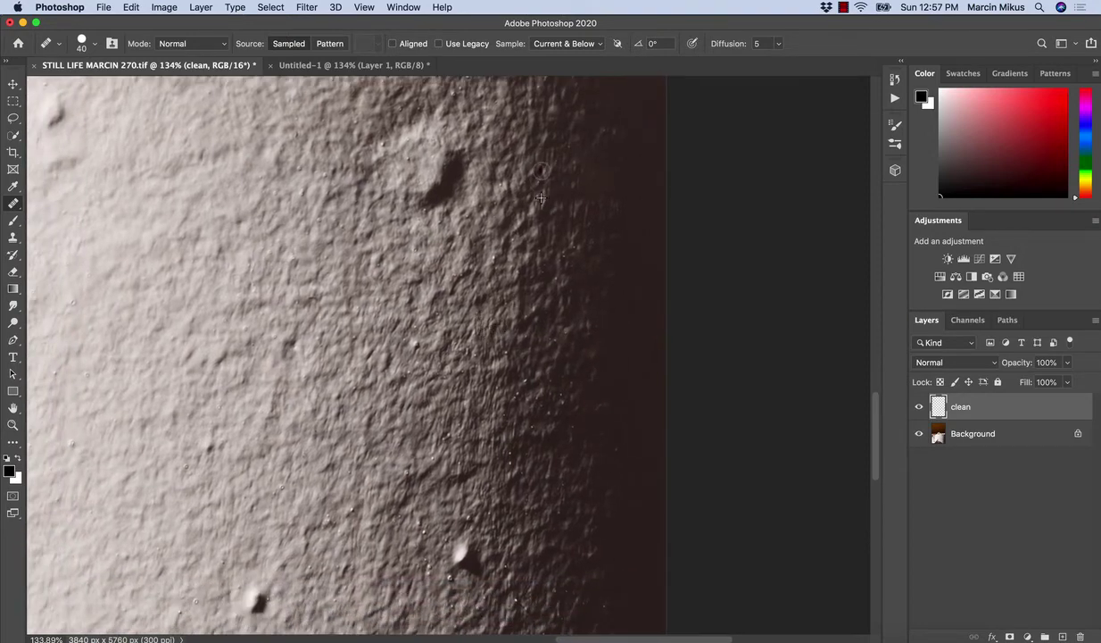
# Step: Clone clean texture over the small raised bump below the cylinder's rim and its mark, using the Clone Stamp at 200 px
pyautogui.moveTo(542, 308); pyautogui.dragTo(477, 314)
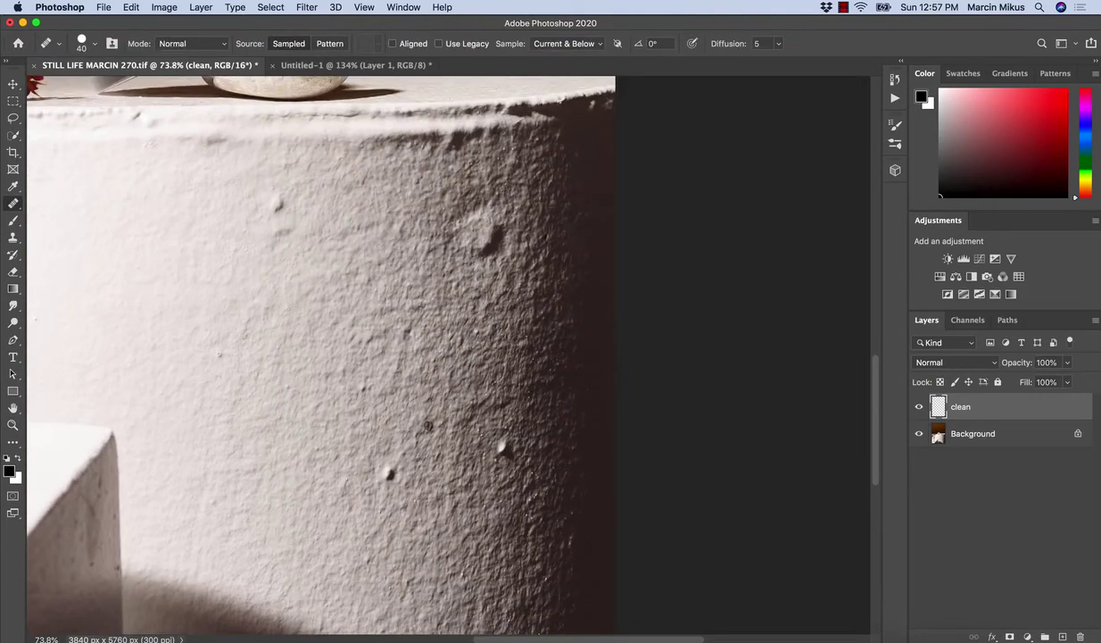
pyautogui.press('s')
pyautogui.press('[')
pyautogui.press('[')
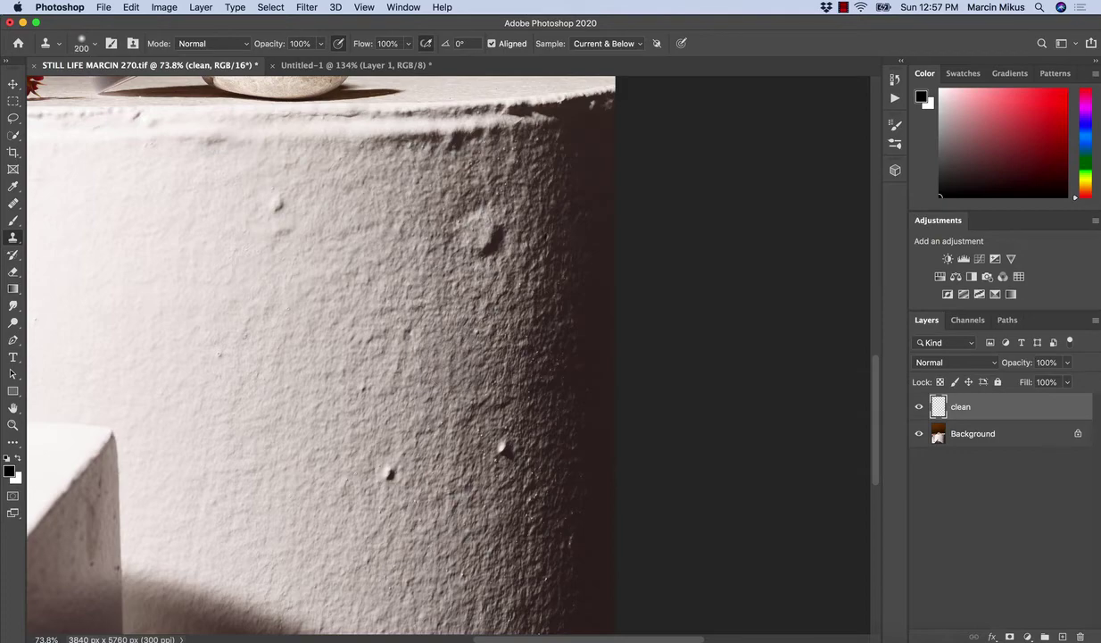
pyautogui.keyDown('alt'); pyautogui.click(279, 178); pyautogui.keyUp('alt')
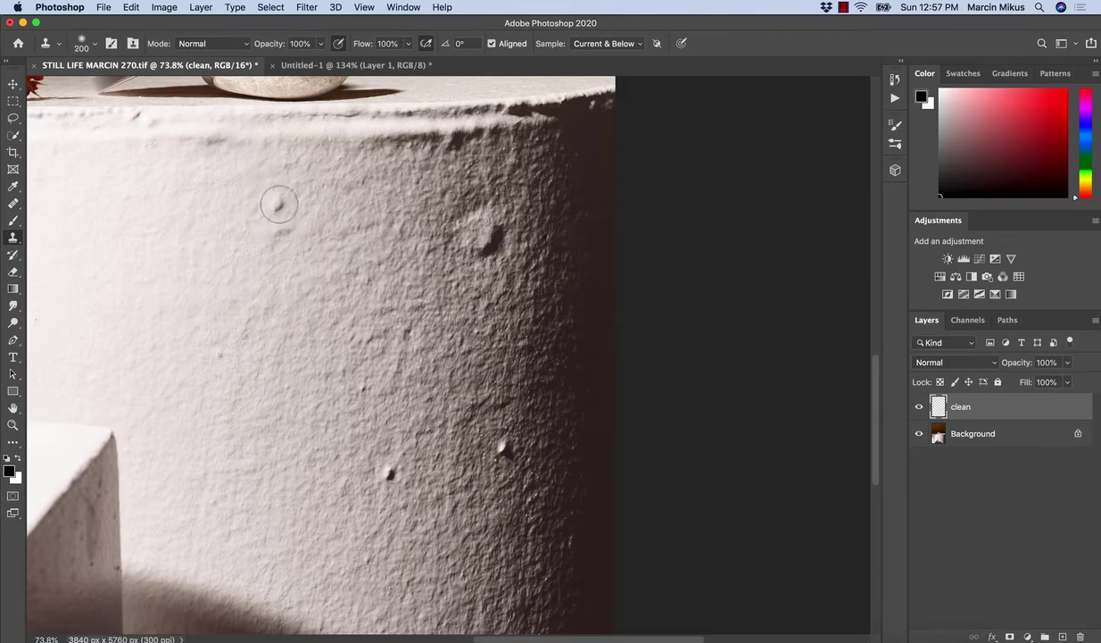
pyautogui.click(278, 204)
pyautogui.keyDown('alt'); pyautogui.click(279, 266); pyautogui.keyUp('alt')
pyautogui.moveTo(272, 241); pyautogui.dragTo(273, 223)
# Step: Clone nearby texture over the small dark speck on the bright part of the cylinder and blend the surrounding area
pyautogui.keyDown('alt'); pyautogui.click(226, 326); pyautogui.keyUp('alt')
pyautogui.moveTo(223, 353); pyautogui.dragTo(217, 378)
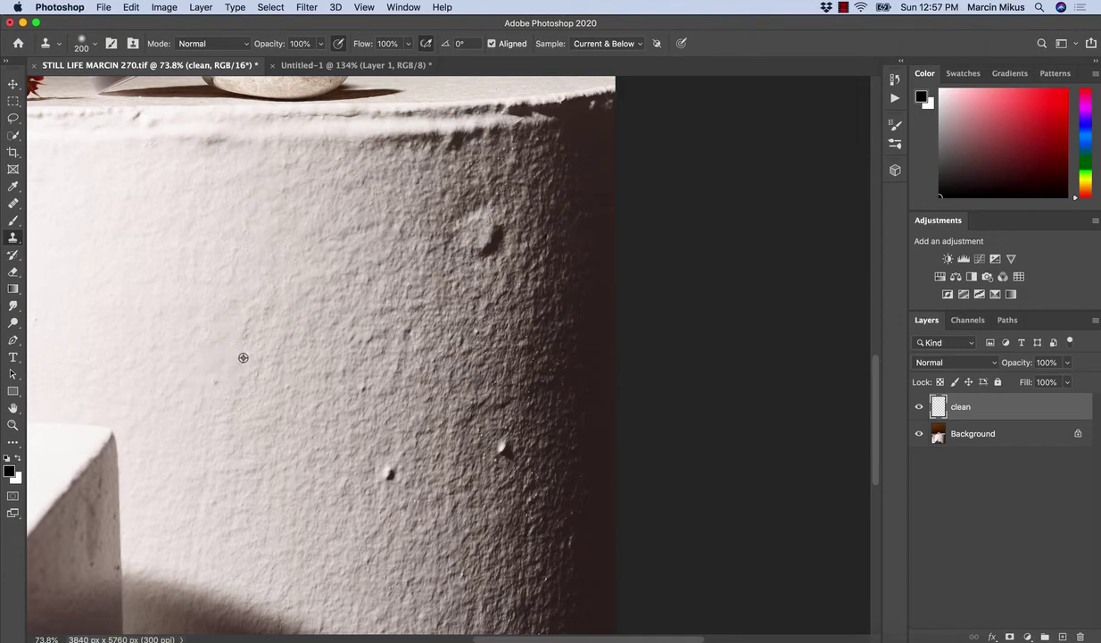
pyautogui.keyDown('alt'); pyautogui.click(241, 356); pyautogui.keyUp('alt')
pyautogui.moveTo(243, 328); pyautogui.dragTo(243, 344)
# Step: Clone out the two raised bumps on the lower part of the cylinder, undoing and redoing the stamp on the second one
pyautogui.moveTo(316, 412); pyautogui.dragTo(305, 235)
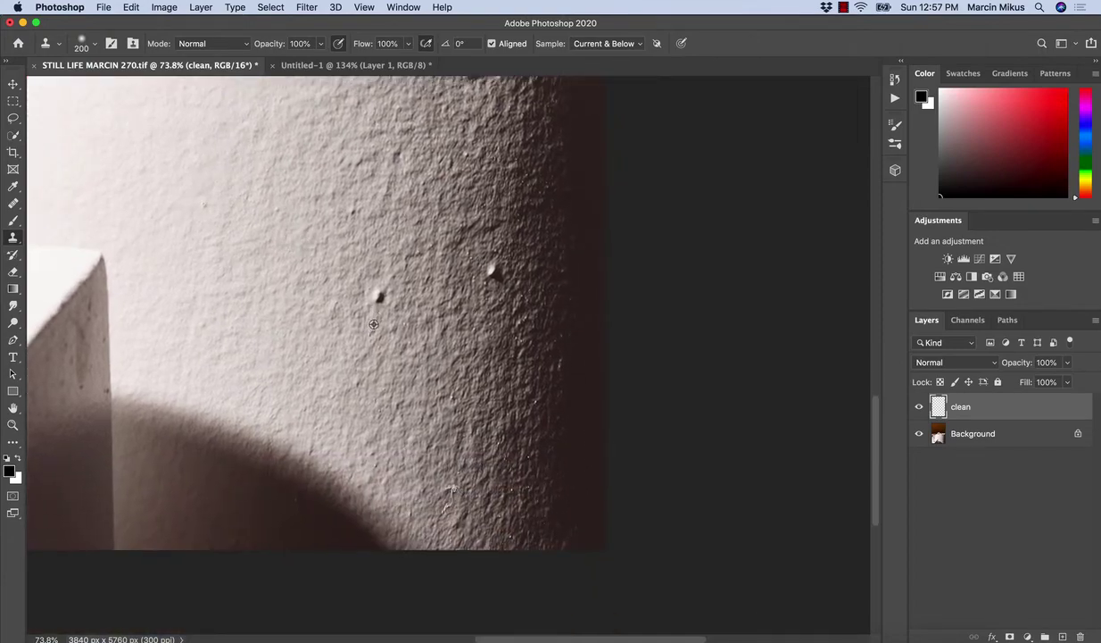
pyautogui.click(379, 296)
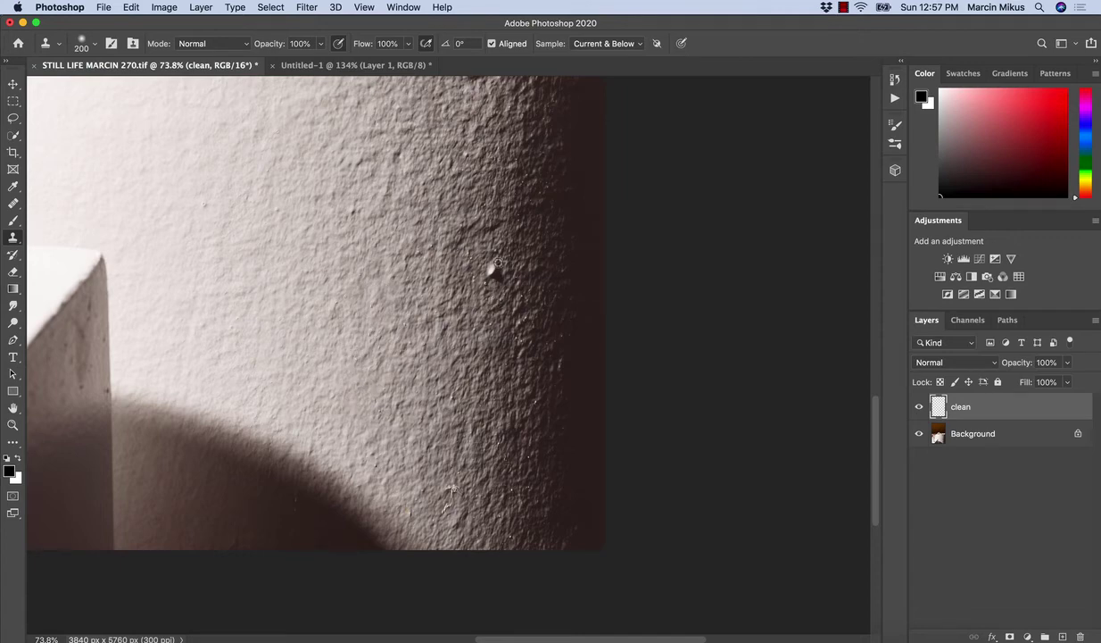
pyautogui.keyDown('alt'); pyautogui.click(495, 241); pyautogui.keyUp('alt')
pyautogui.click(493, 268)
pyautogui.press('super+z')
pyautogui.press('super+z')
pyautogui.click(482, 266)
# Step: Try to cover the large dent below the cylinder's rim using the Clone Stamp at 600 px, then undo it
pyautogui.scroll(5, 499, 366)
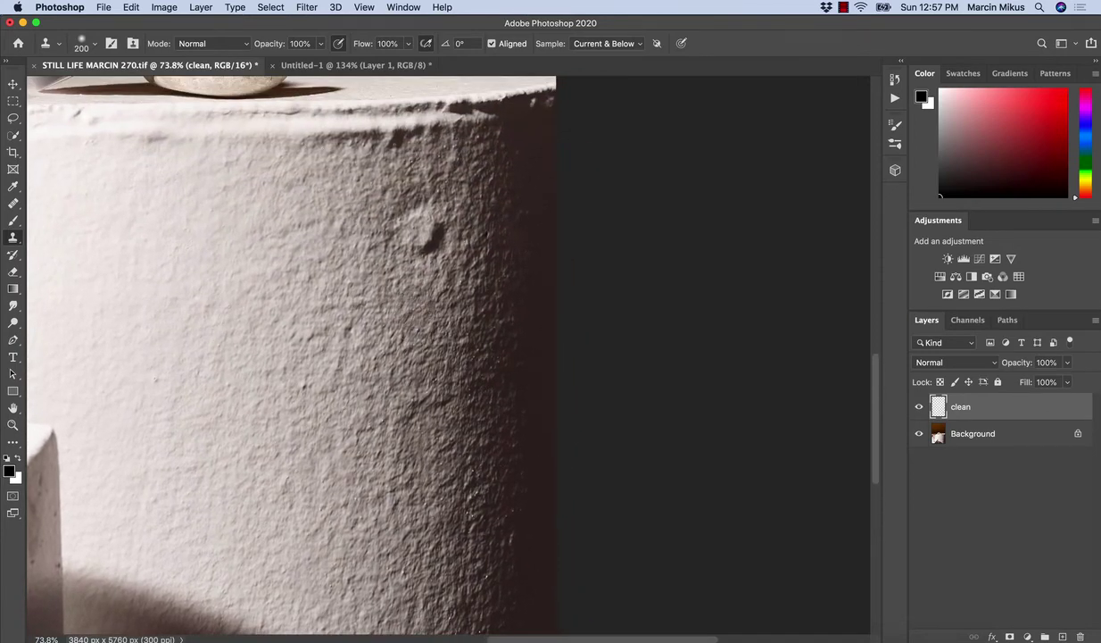
pyautogui.press(']')
pyautogui.press(']')
pyautogui.press(']')
pyautogui.press(']')
pyautogui.press(']')
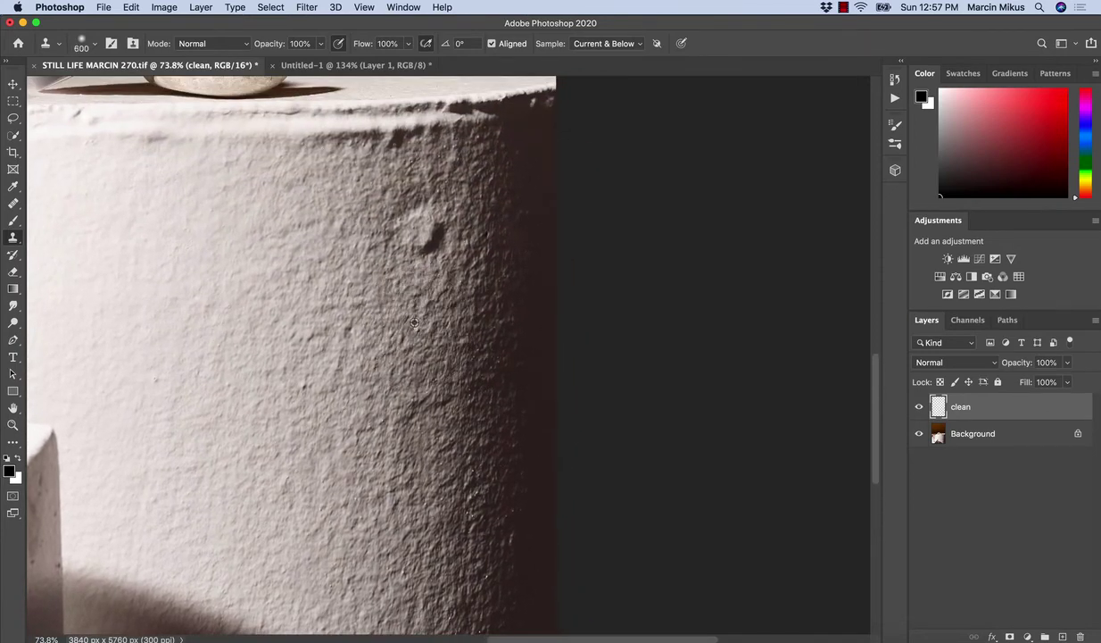
pyautogui.click(413, 235)
pyautogui.click(401, 233)
pyautogui.click(408, 207)
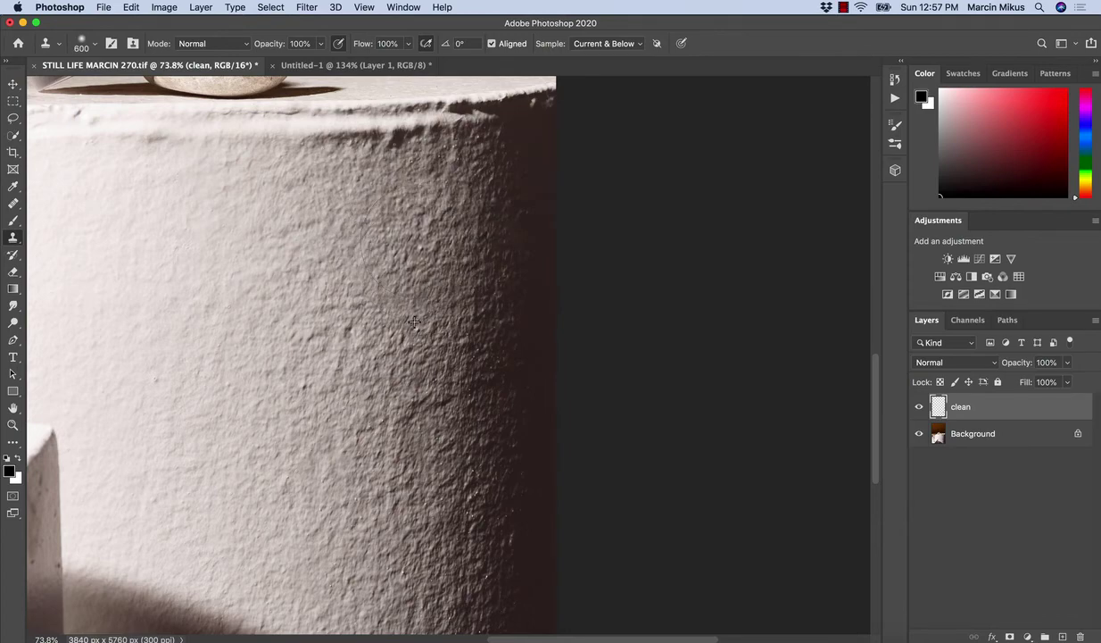
pyautogui.click(420, 334)
pyautogui.press('super+z')
# Step: Reduce the Clone Stamp to 400 px, clone texture over the large dent, and check the result from farther out
pyautogui.press('[')
pyautogui.press('[')
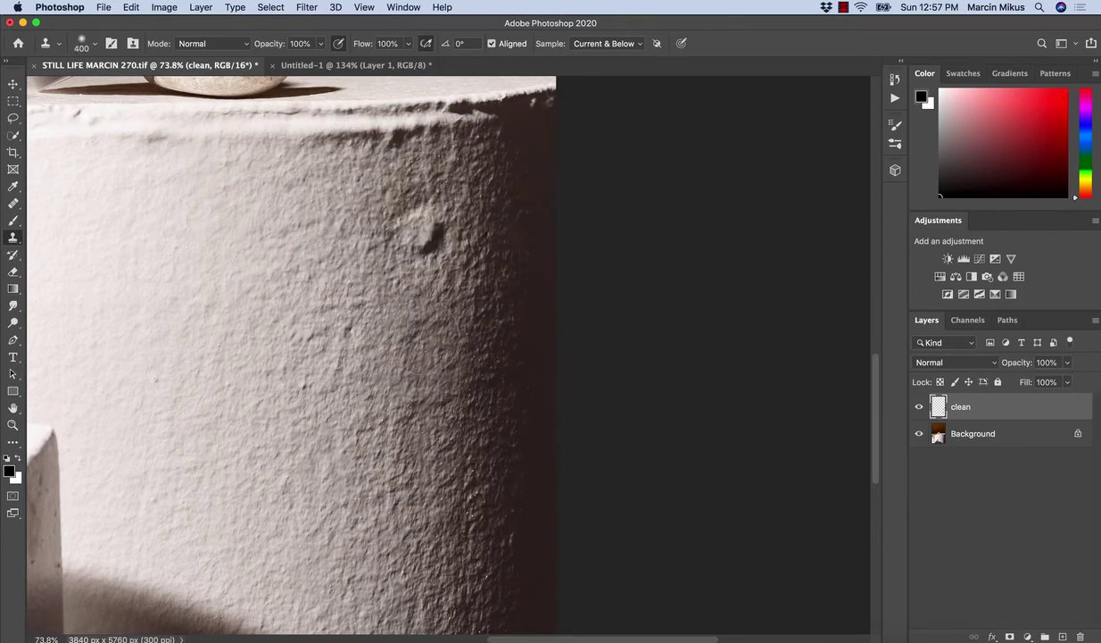
pyautogui.click(403, 230)
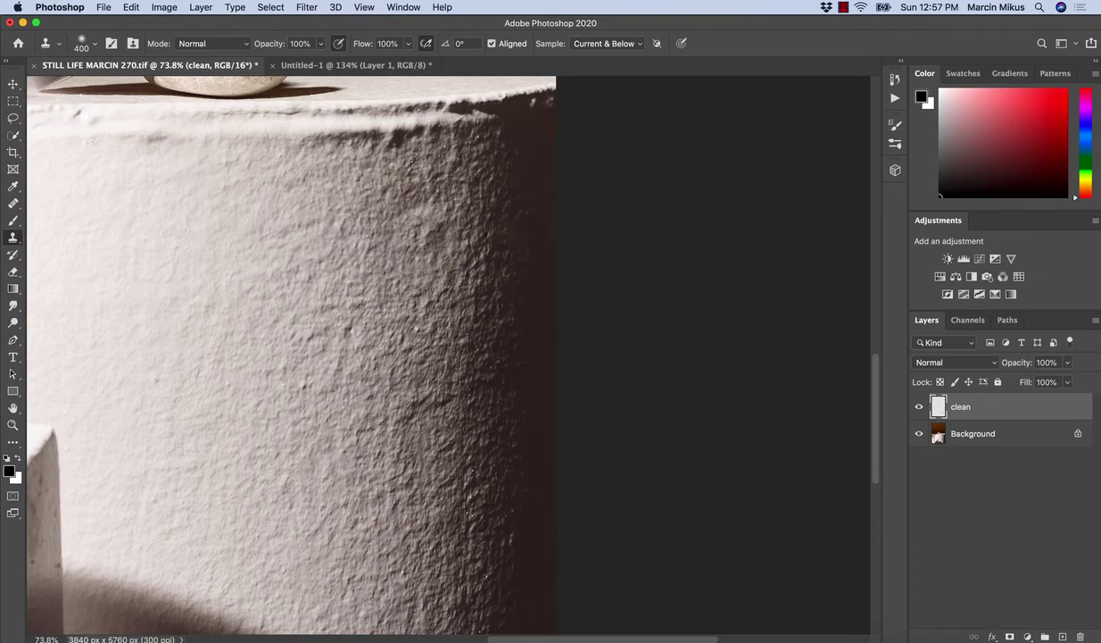
pyautogui.moveTo(427, 339); pyautogui.dragTo(375, 339)
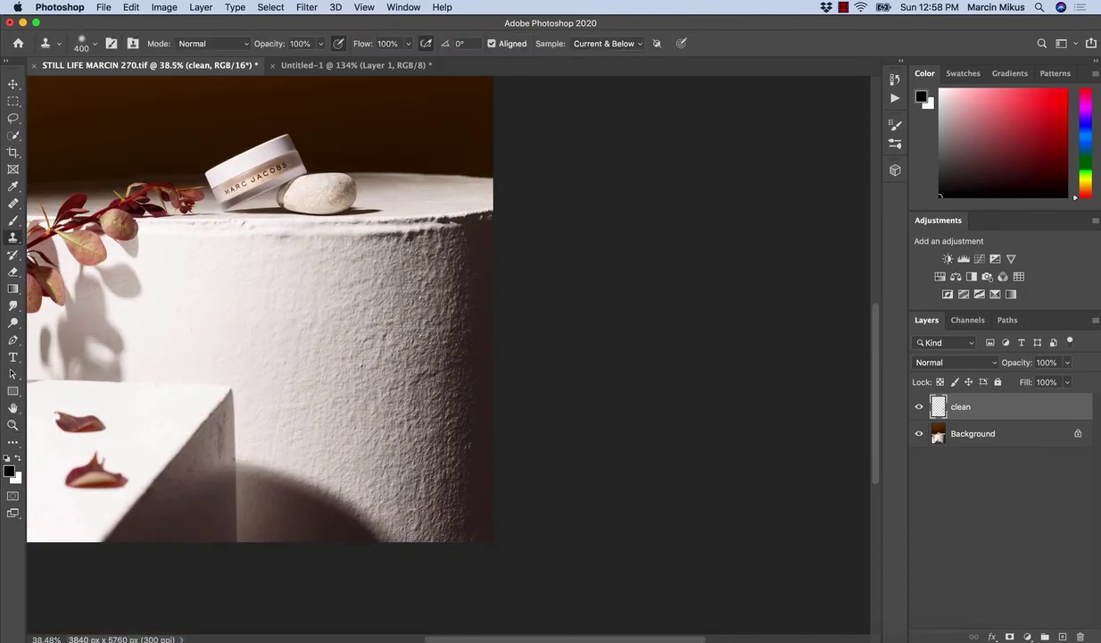
pyautogui.moveTo(430, 361); pyautogui.dragTo(473, 361)
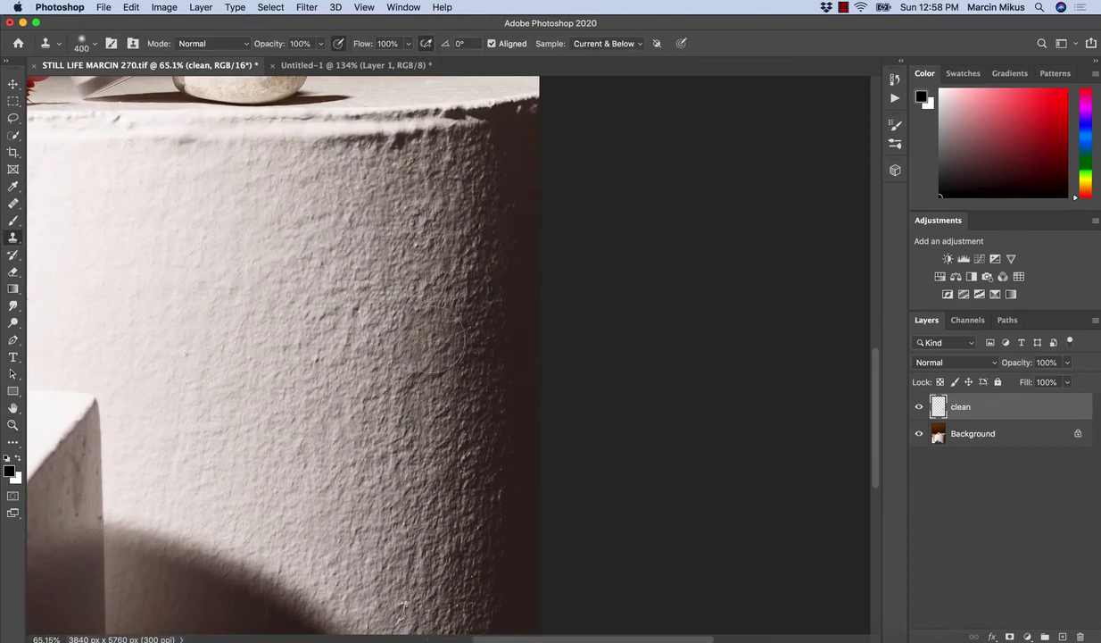
# Step: Reduce the Clone Stamp to 125 px and clone texture over the specks near the cylinder's shadow transition
pyautogui.press('j')
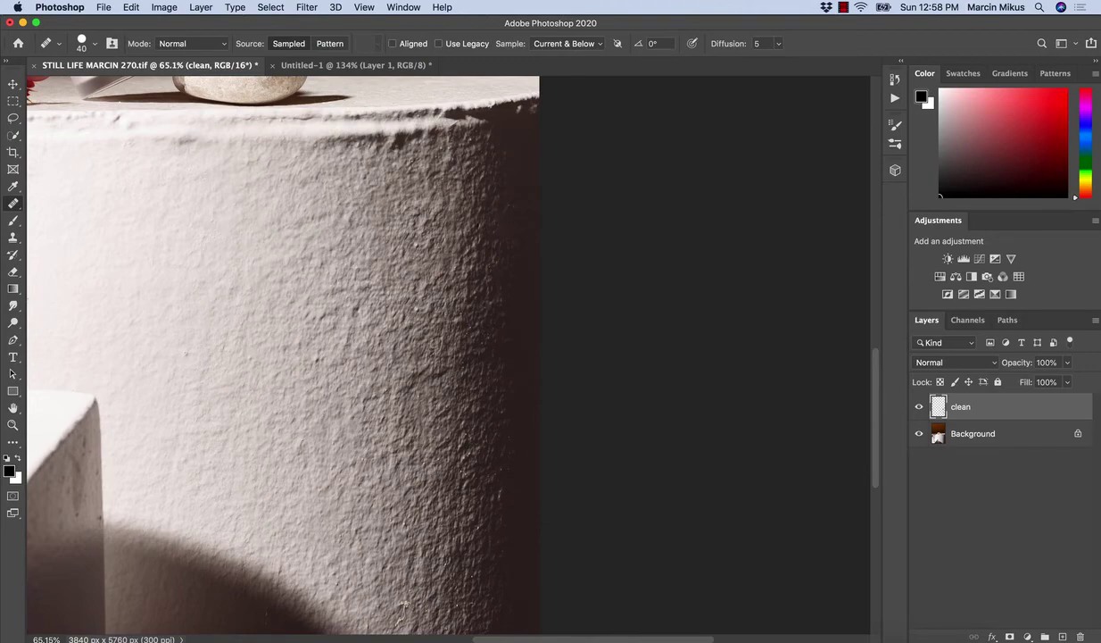
pyautogui.press('z')
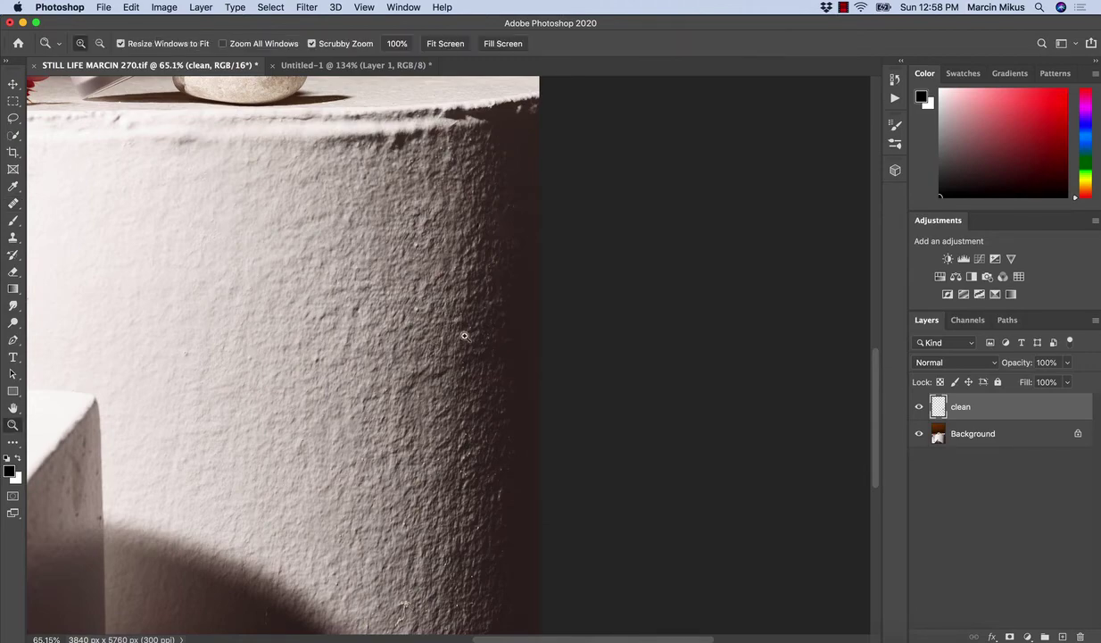
pyautogui.moveTo(464, 336); pyautogui.dragTo(518, 336)
pyautogui.press('s')
pyautogui.press('[')
pyautogui.press('[')
pyautogui.press('[')
pyautogui.press('[')
pyautogui.press('[')
pyautogui.press('[')
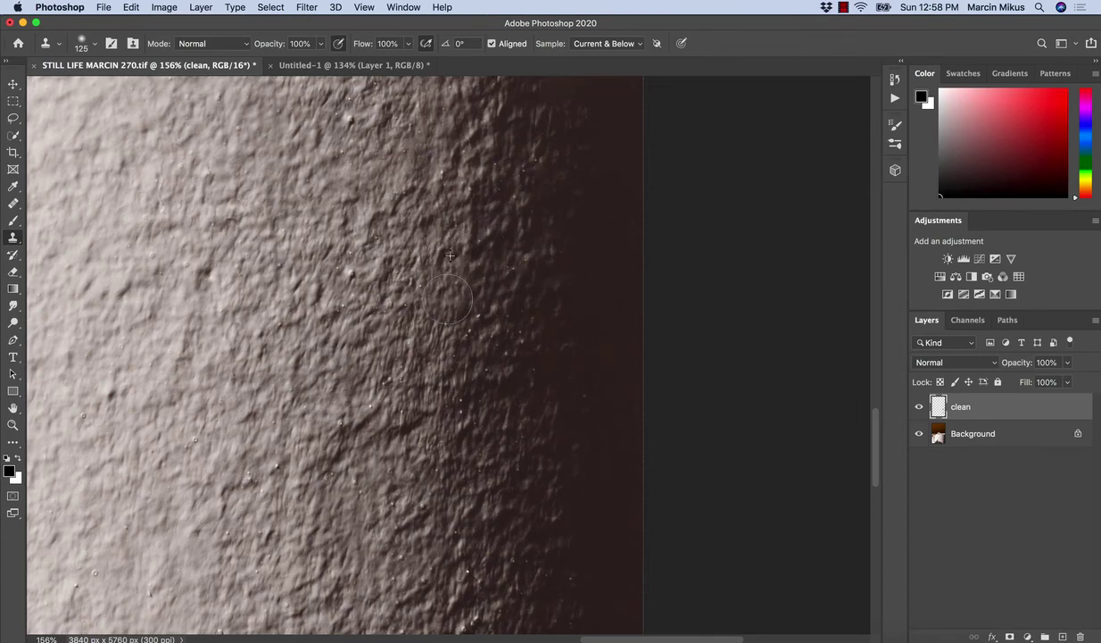
# Step: Heal the remaining bright specks along the shadow transition with the Healing Brush at 35 px and 25 px
pyautogui.press('j')
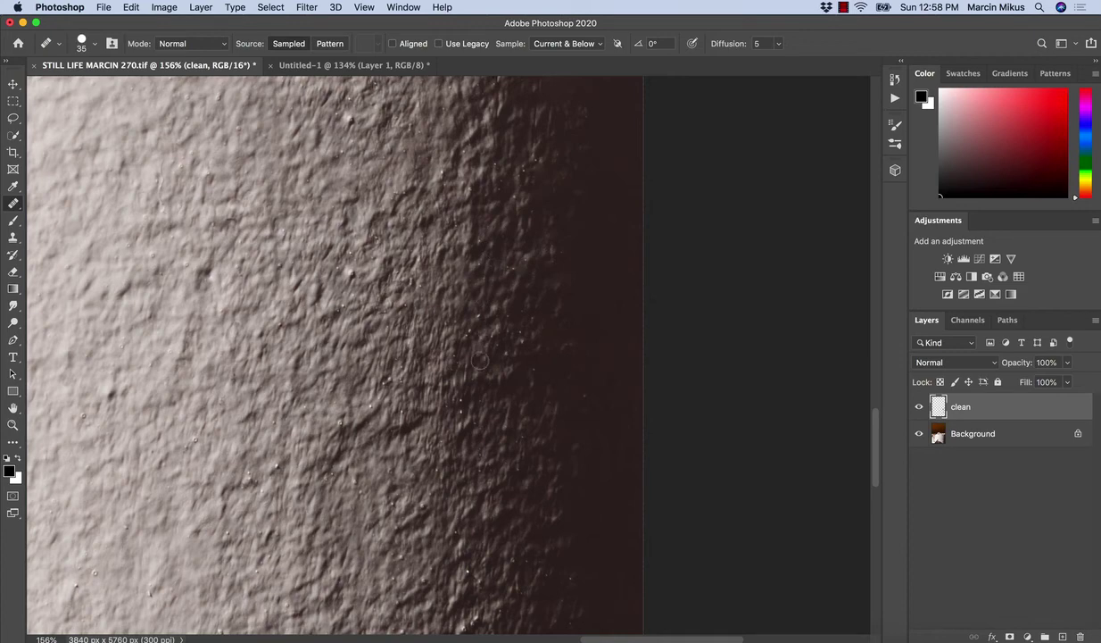
pyautogui.moveTo(478, 317); pyautogui.dragTo(468, 338)
pyautogui.press('s')
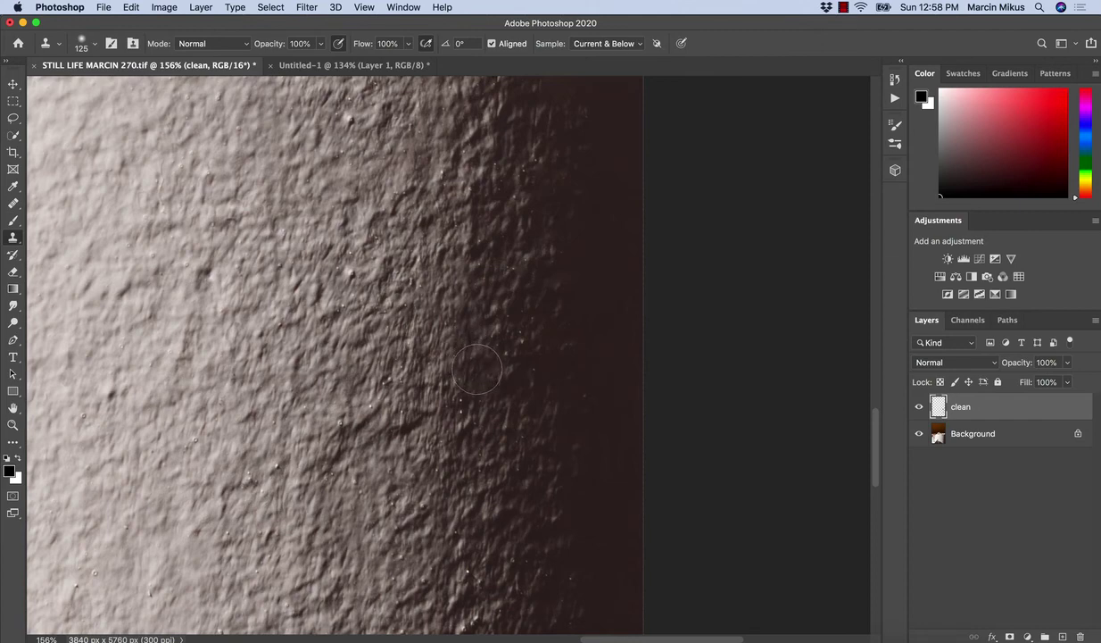
pyautogui.press('j')
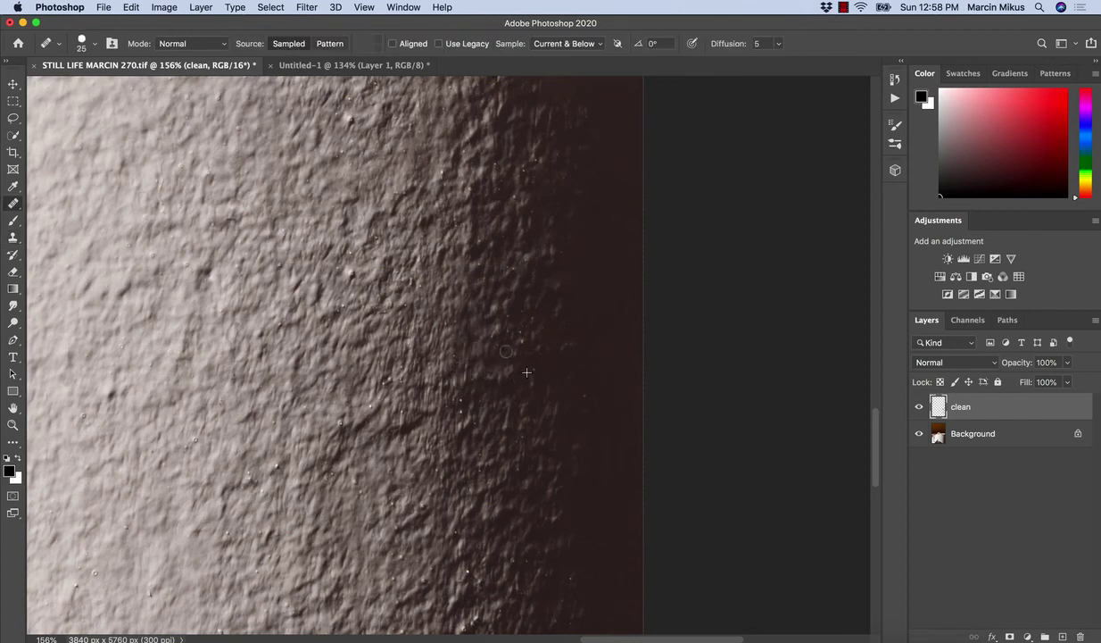
pyautogui.moveTo(506, 351); pyautogui.dragTo(495, 340)
# Step: Heal the bright specks on the lower part of the cylinder and its shaded edge with the Healing Brush at 35 px
pyautogui.moveTo(255, 509)
pyautogui.mouseDown()
pyautogui.moveTo(256, 518)
pyautogui.moveTo(320, 422)
pyautogui.mouseUp()
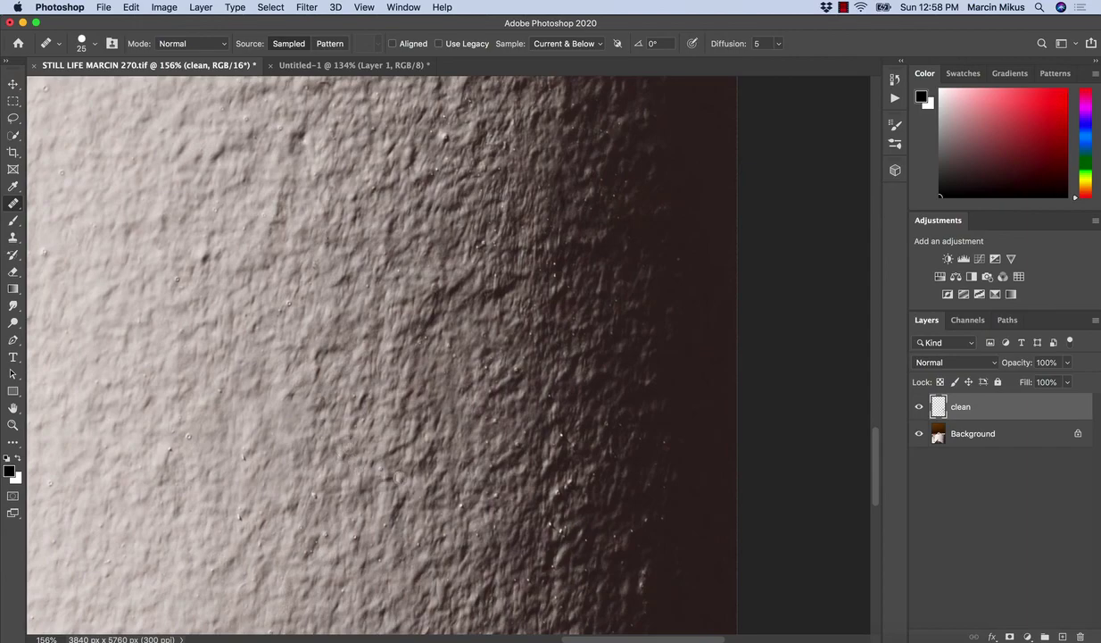
pyautogui.press('z')
pyautogui.moveTo(425, 473)
pyautogui.mouseDown()
pyautogui.moveTo(373, 473)
pyautogui.moveTo(385, 473)
pyautogui.mouseUp()
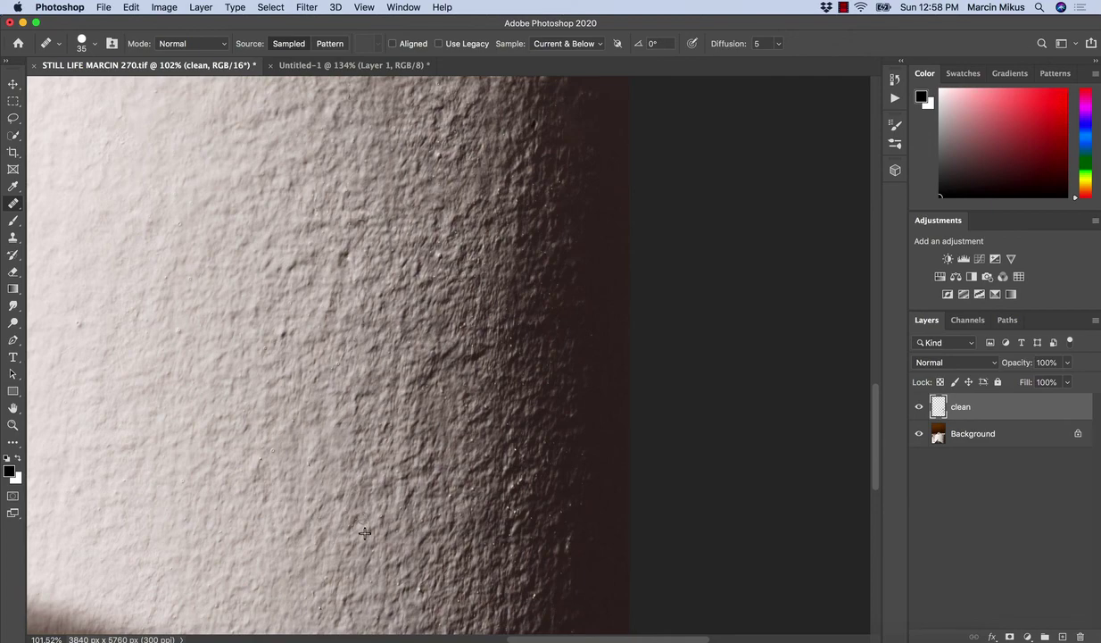
pyautogui.hscroll(5, 435, 452)
pyautogui.scroll(-4, 435, 453)
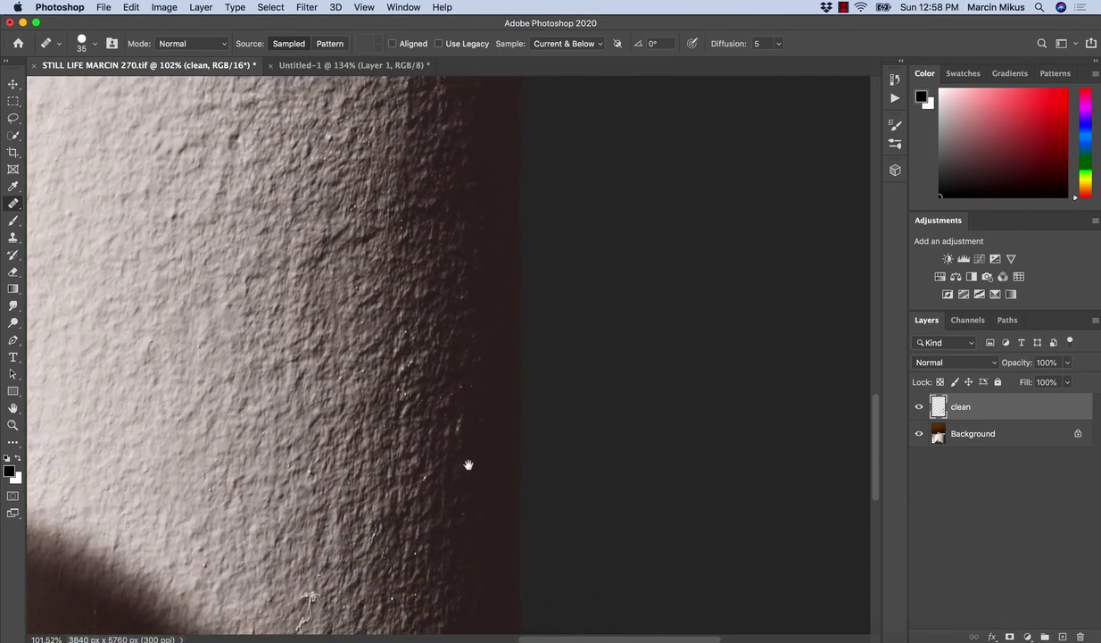
pyautogui.press('super+space')
pyautogui.moveTo(441, 419); pyautogui.dragTo(452, 418)
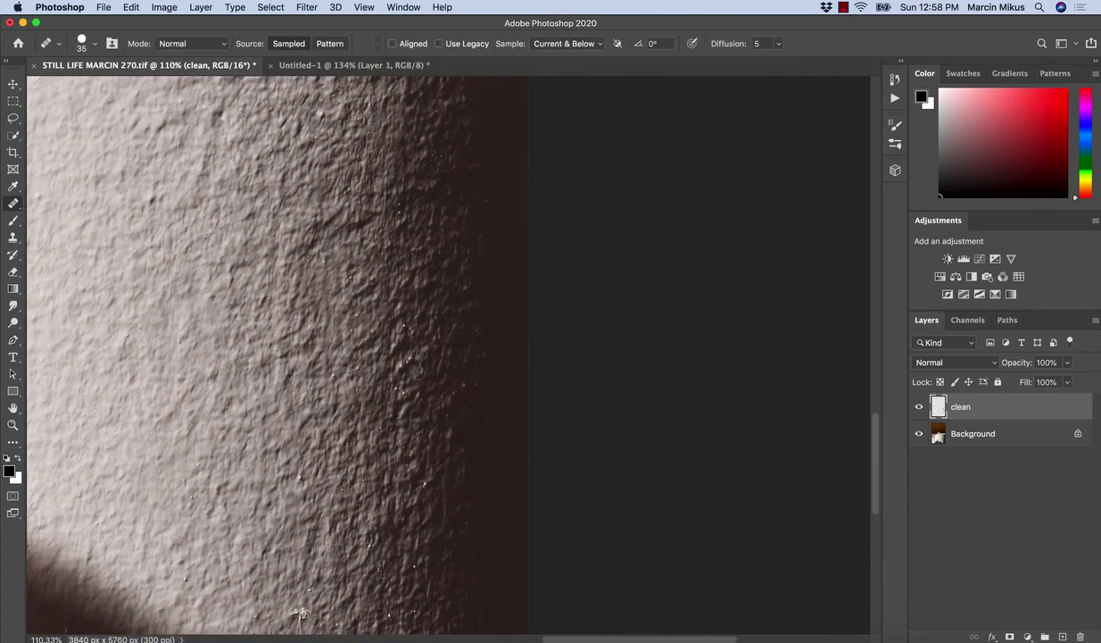
pyautogui.press('super+space')
pyautogui.moveTo(391, 308); pyautogui.dragTo(438, 319)
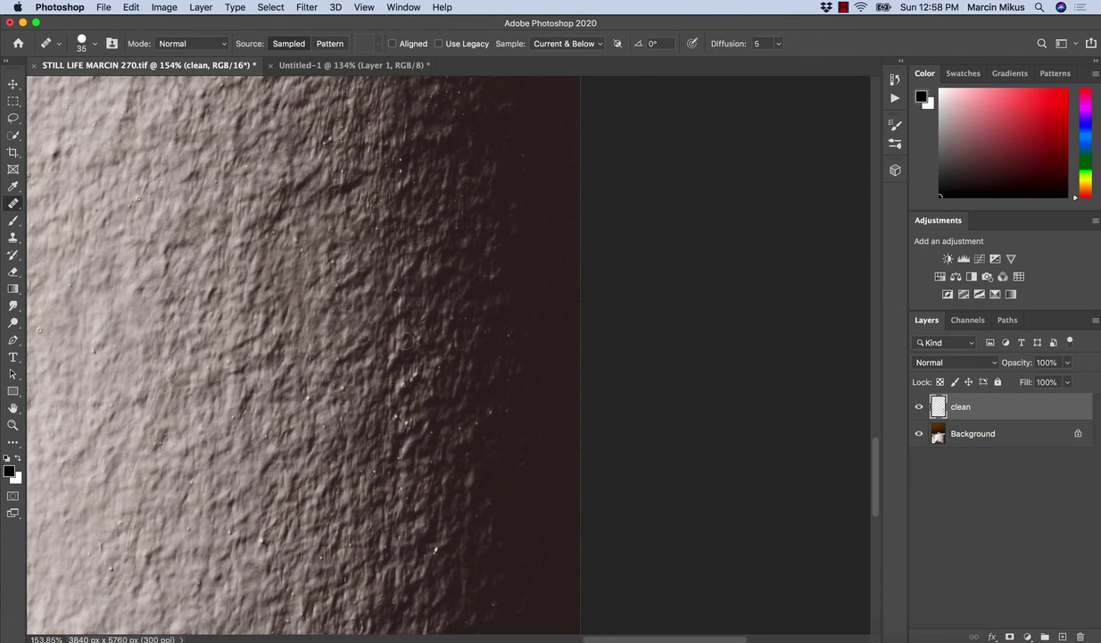
pyautogui.click(410, 424)
# Step: Heal the speck in the dark notch just below the cylinder's rim, sampling clean texture nearby
pyautogui.moveTo(463, 316); pyautogui.dragTo(485, 423)
pyautogui.moveTo(433, 252)
pyautogui.mouseDown()
pyautogui.moveTo(455, 401)
pyautogui.moveTo(439, 465)
pyautogui.mouseUp()
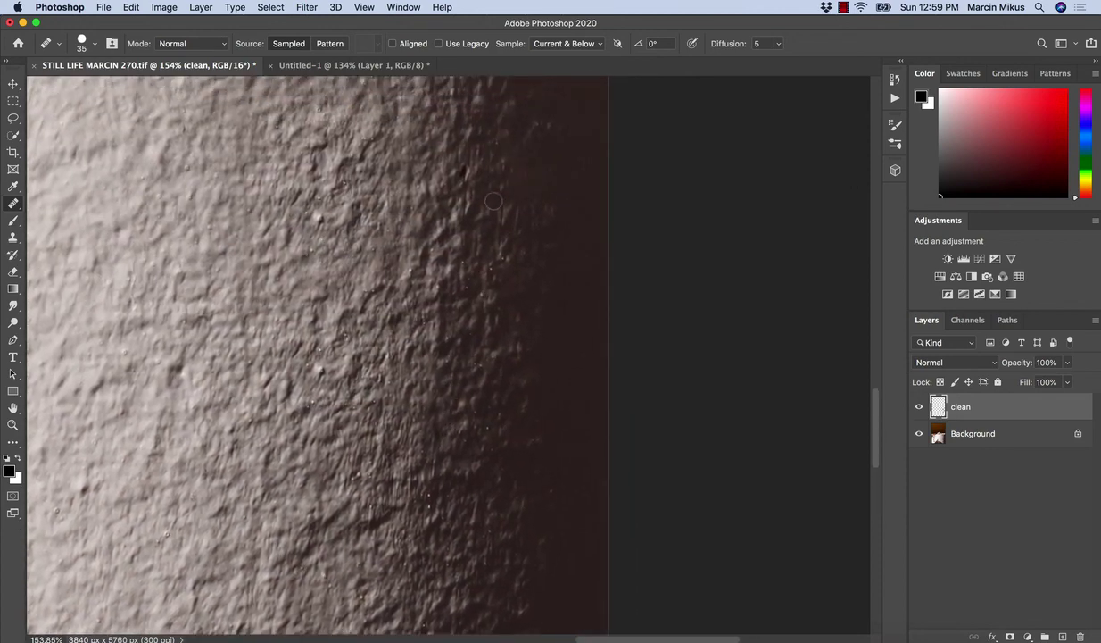
pyautogui.press('s')
pyautogui.moveTo(430, 170); pyautogui.dragTo(446, 311)
pyautogui.press('j')
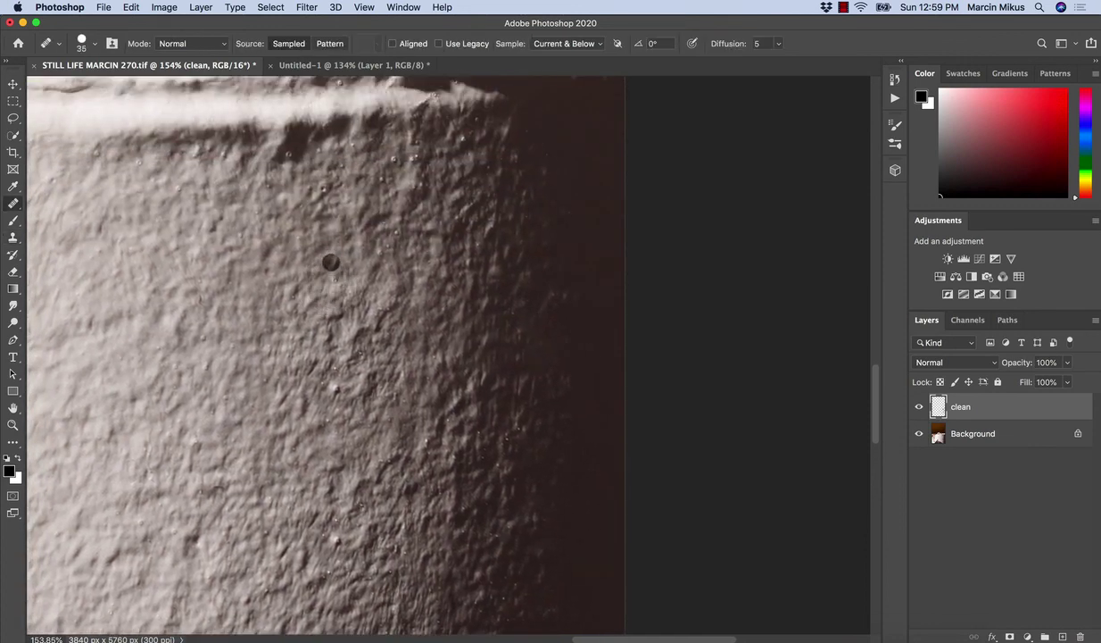
pyautogui.click(331, 261)
pyautogui.click(286, 154)
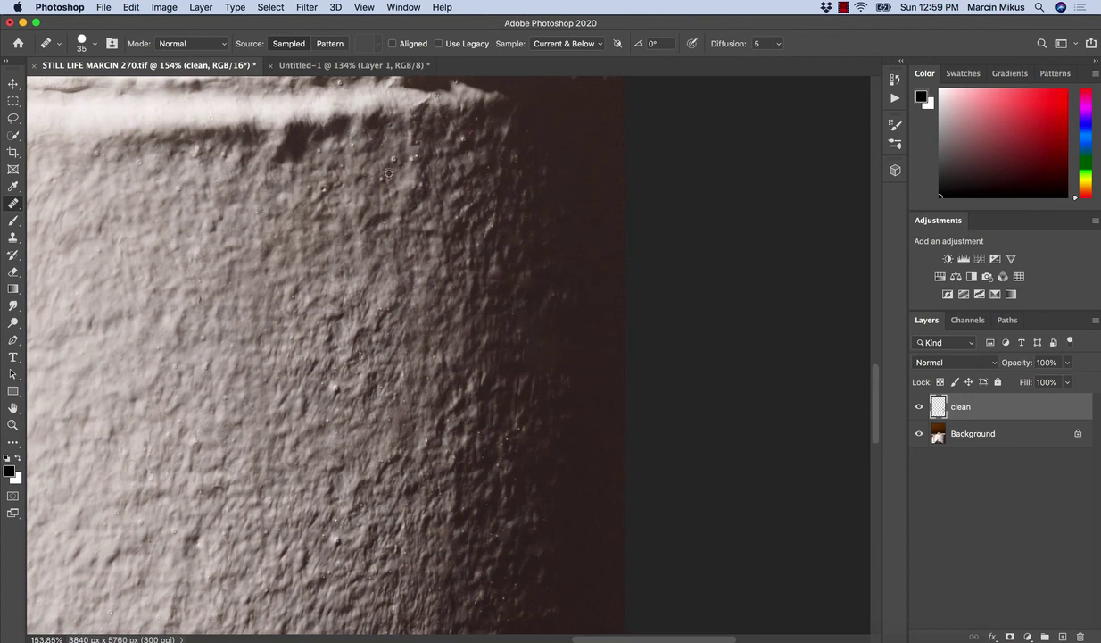